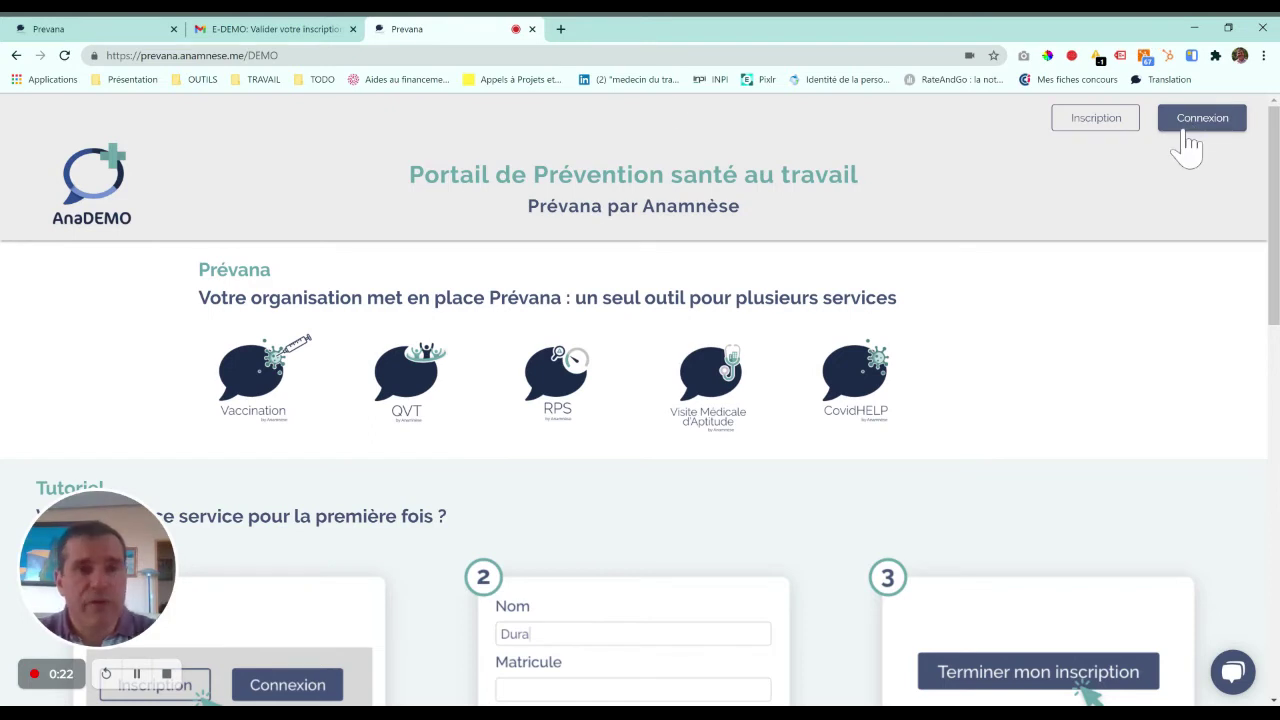
- Sign in with the prefilled credentials as Professionnel de Santé and open the Prévana-Vaccination application
click(1225, 130)
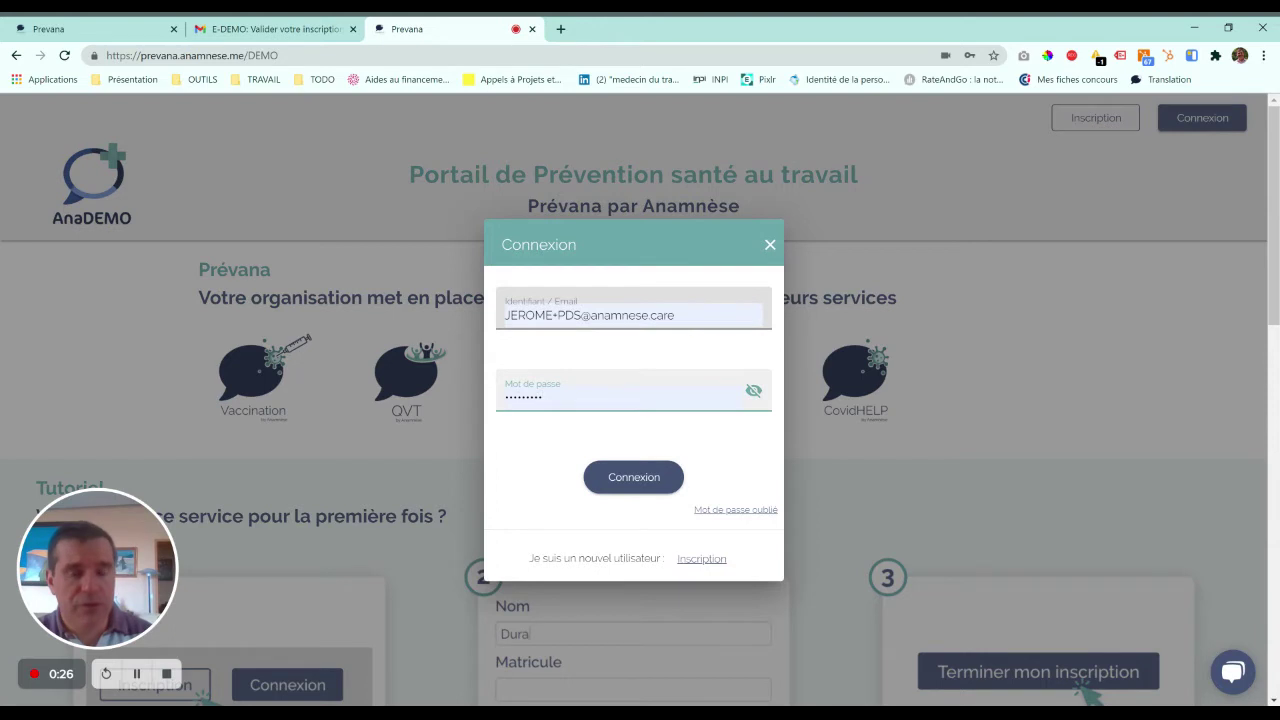
click(632, 480)
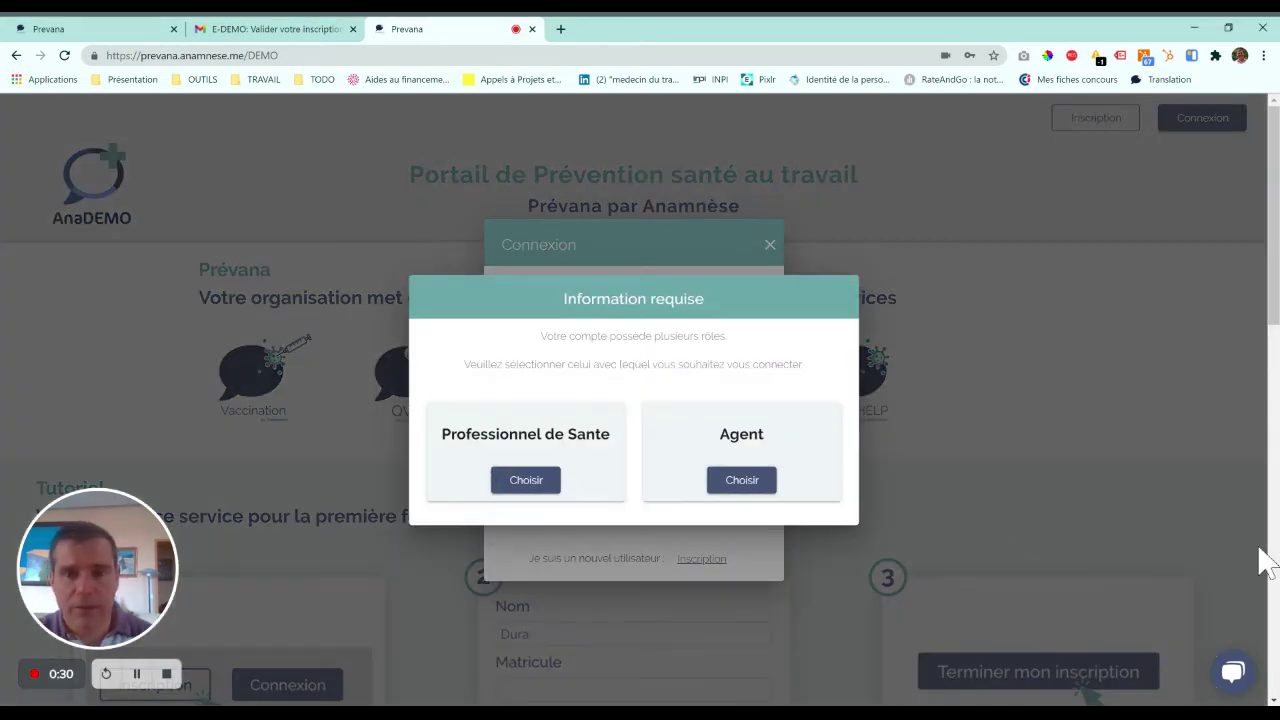
click(529, 482)
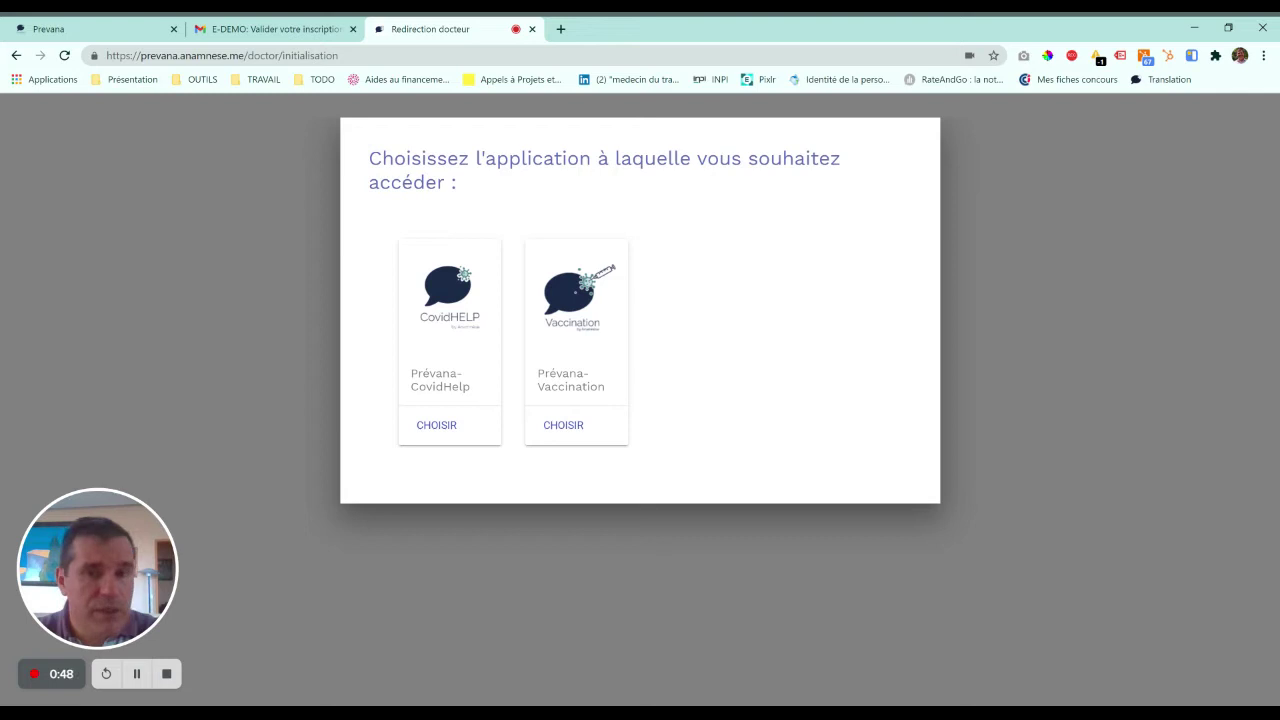
click(574, 436)
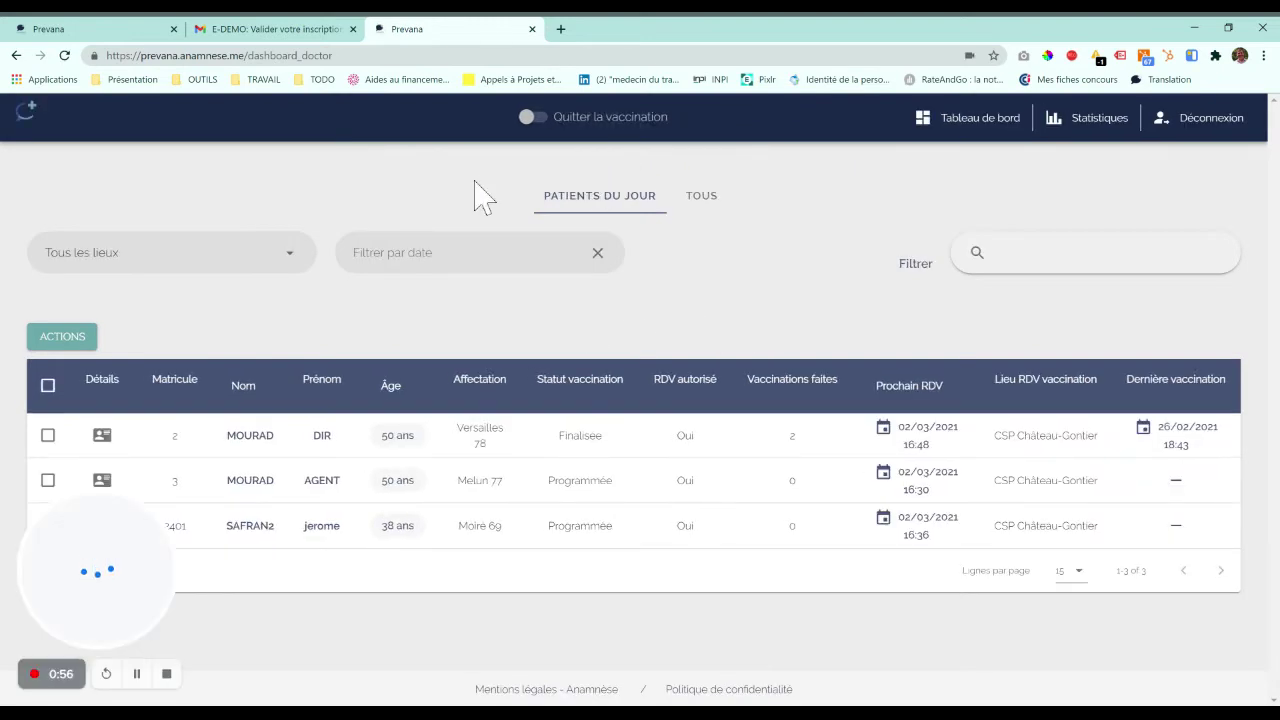
drag(97, 525, 87, 143)
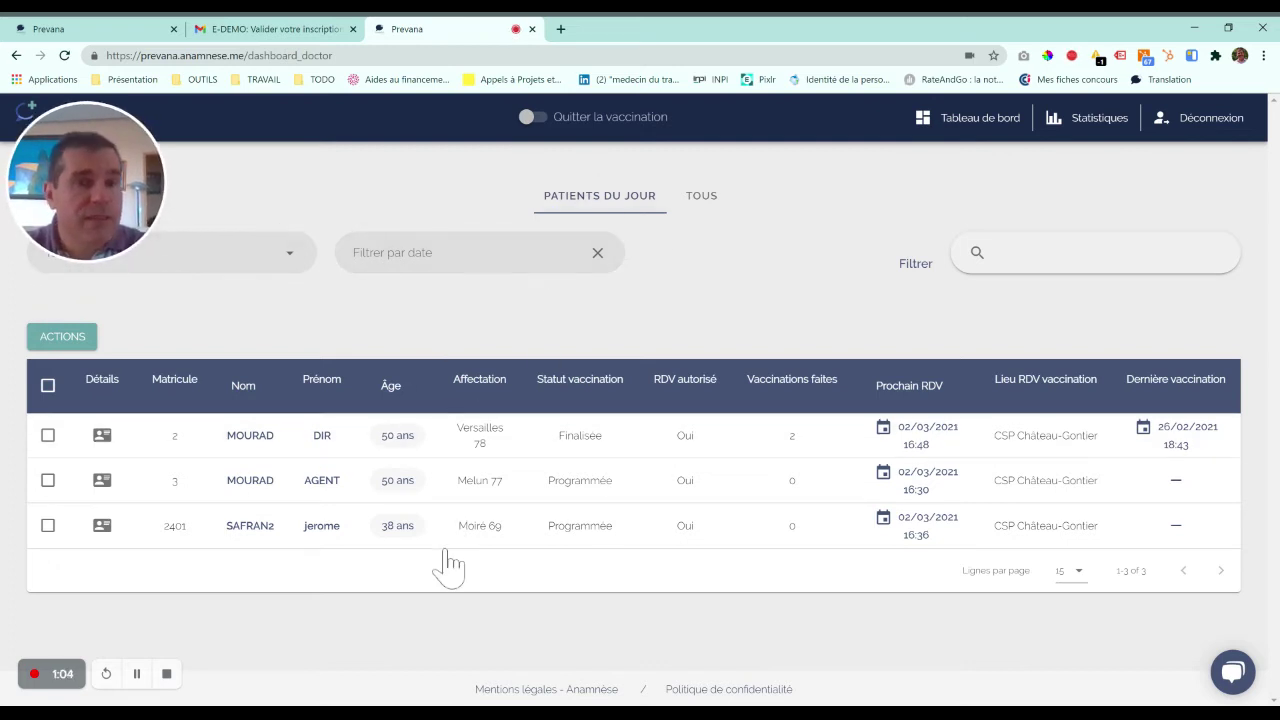
- Display the full list of patients instead of the day's patients, with lines per page set to Tout
click(707, 205)
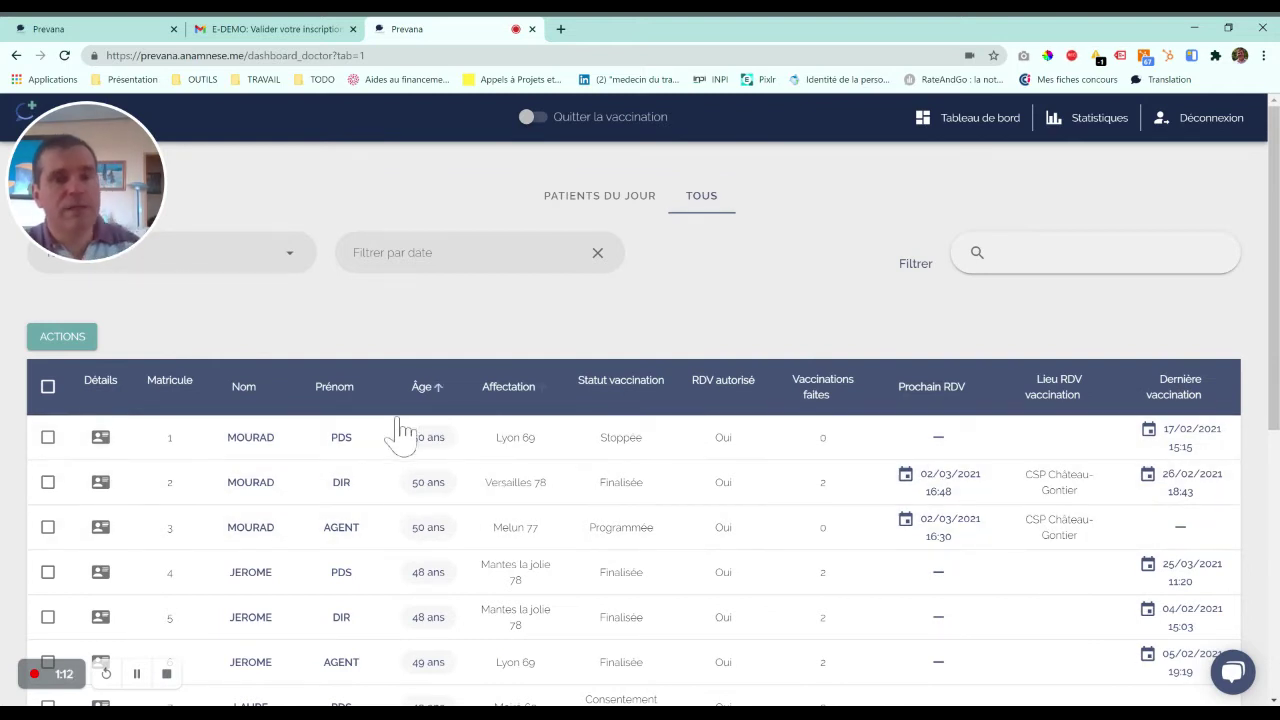
scroll(586, 537, down, 5)
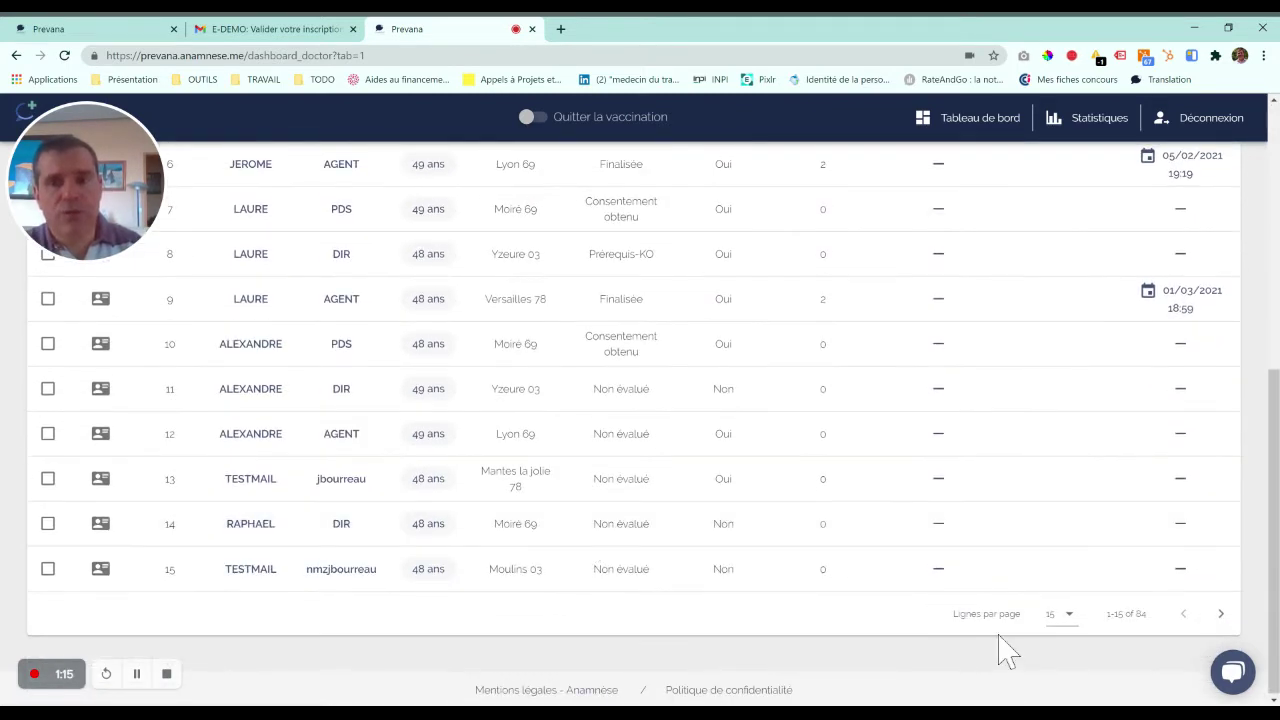
click(1066, 618)
click(1089, 686)
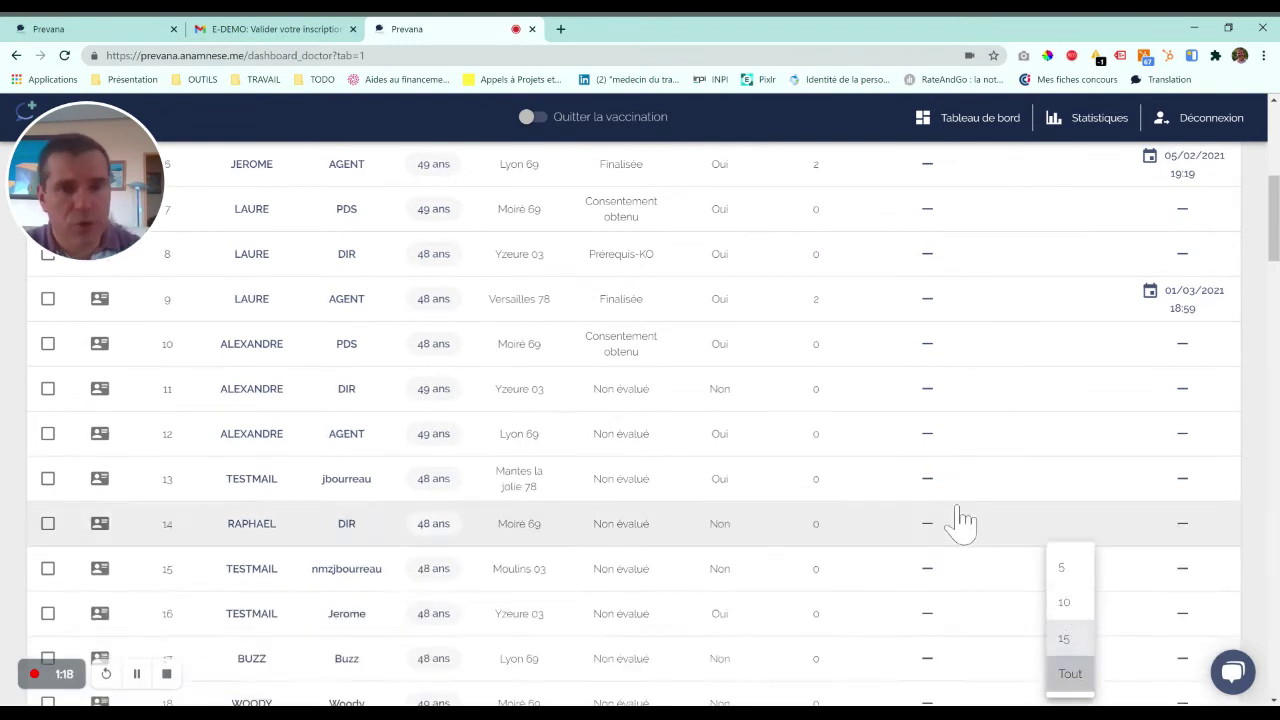
scroll(957, 522, up, 5)
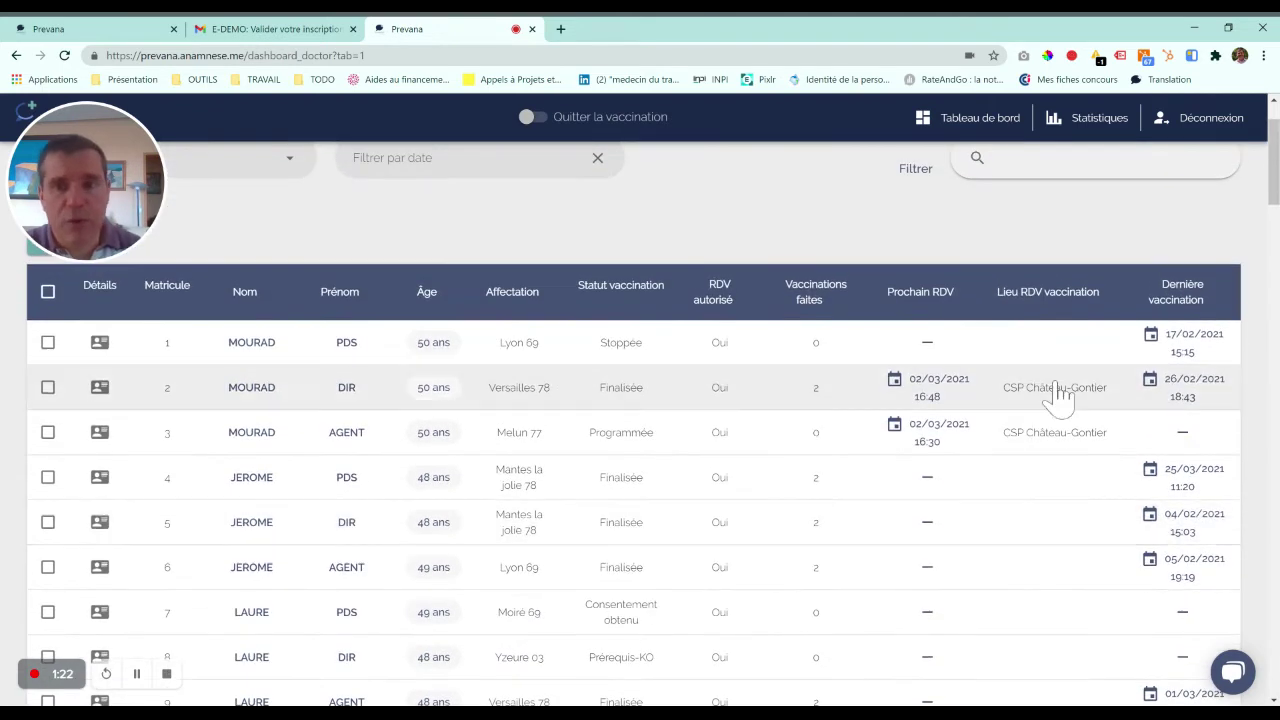
- Sort the patient list by Prochain RDV in descending order
click(930, 292)
click(930, 292)
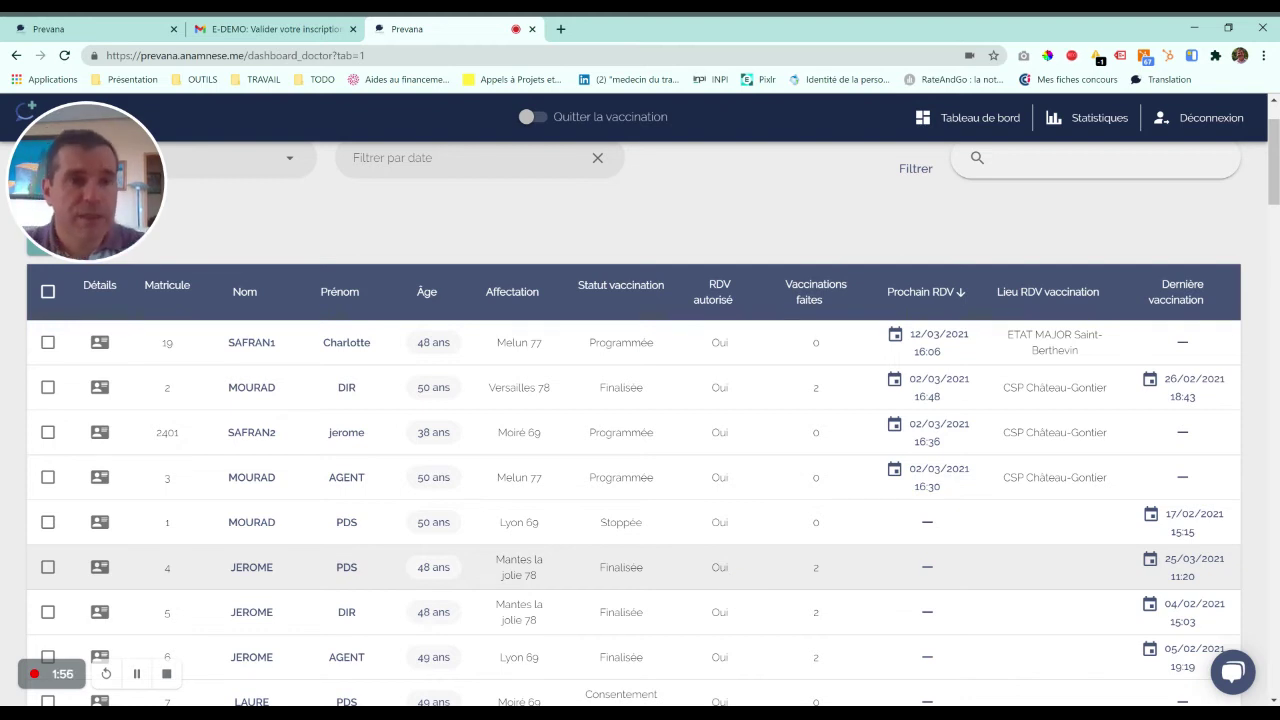
scroll(663, 429, down, 1)
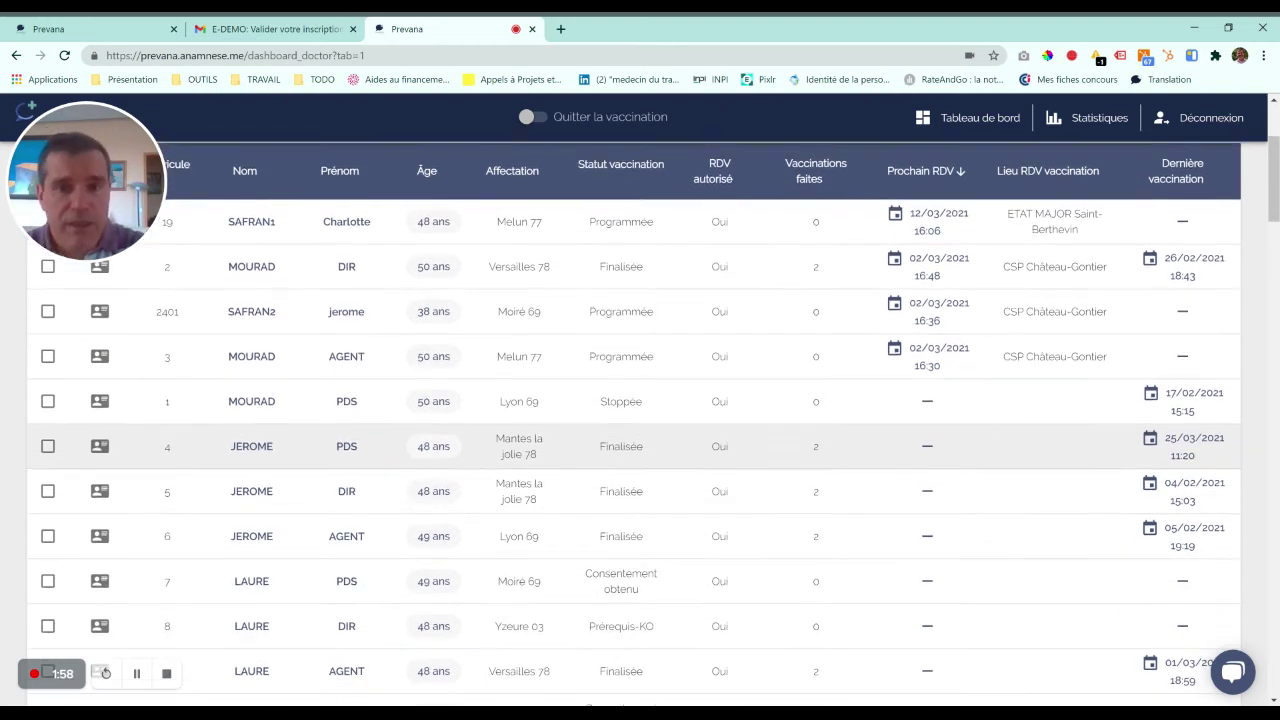
scroll(814, 297, up, 3)
- Search the patient list by a patient's surname and clear the search
click(1040, 253)
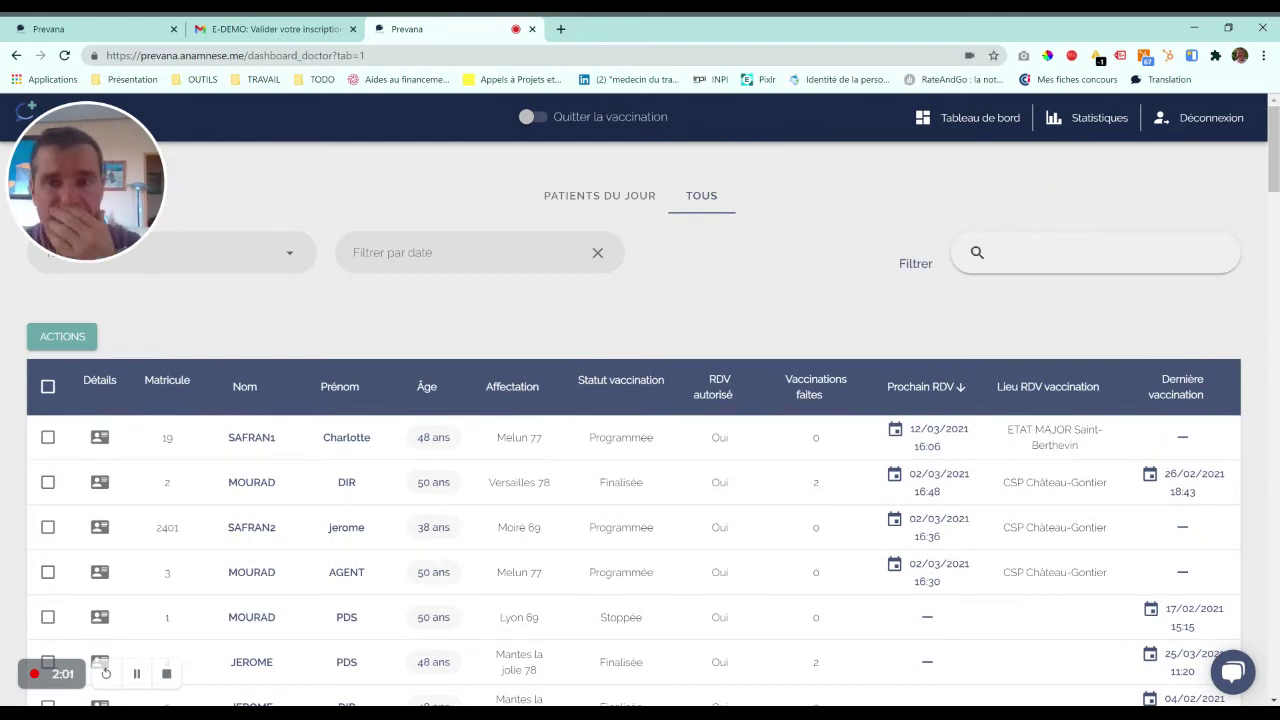
text(duran)
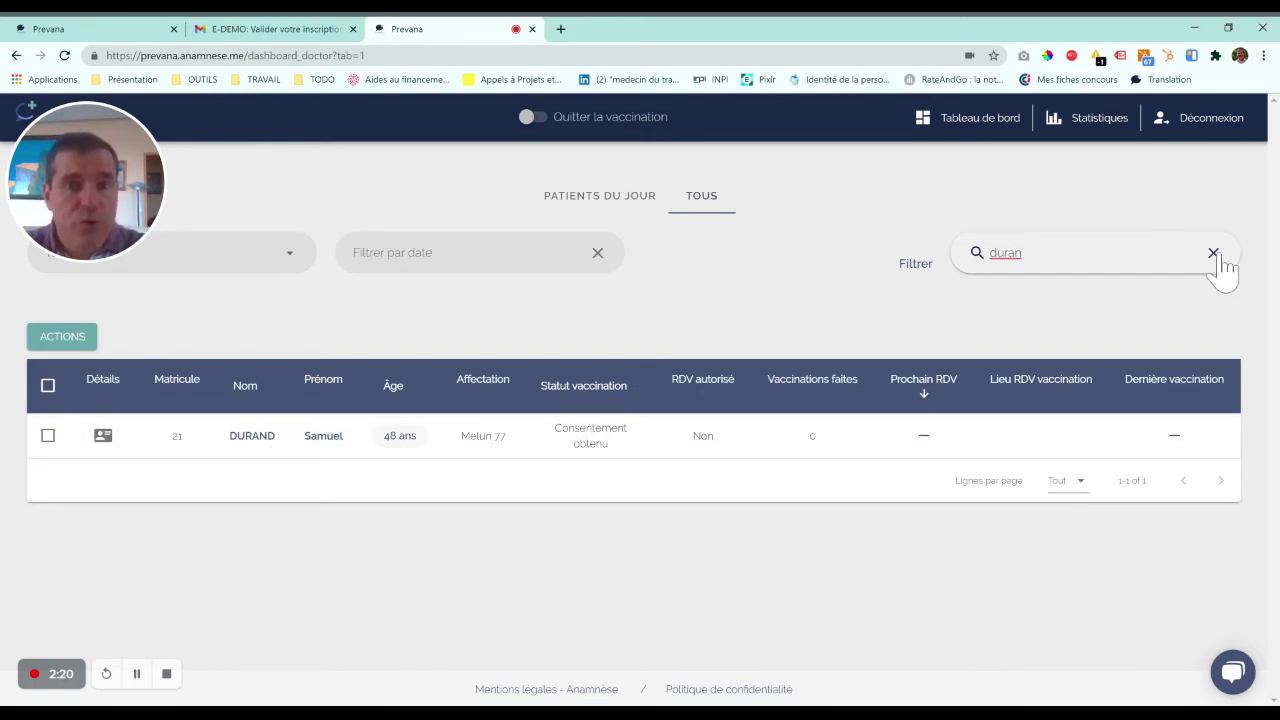
key(BackSpace)
key(BackSpace)
key(BackSpace)
key(BackSpace)
key(BackSpace)
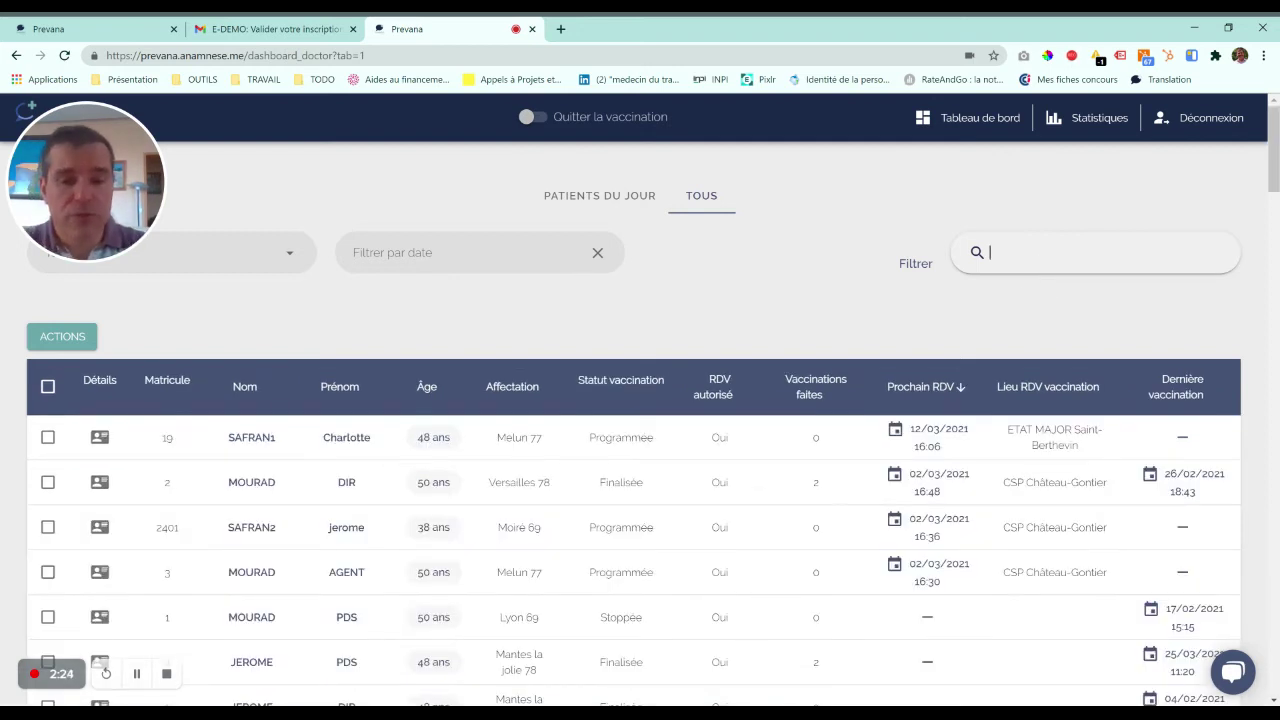
- Filter the patients by "consentement", authorise all of them to book appointments and validate the notification e-mail
text(consentement)
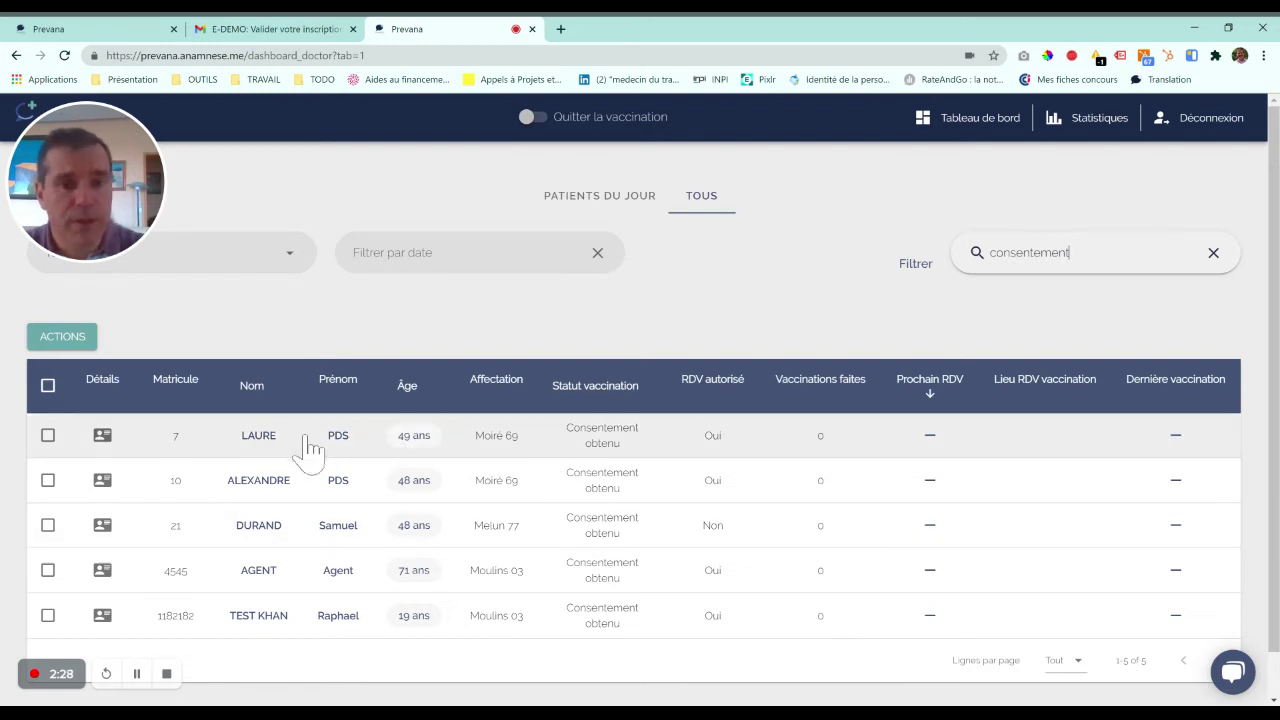
click(47, 387)
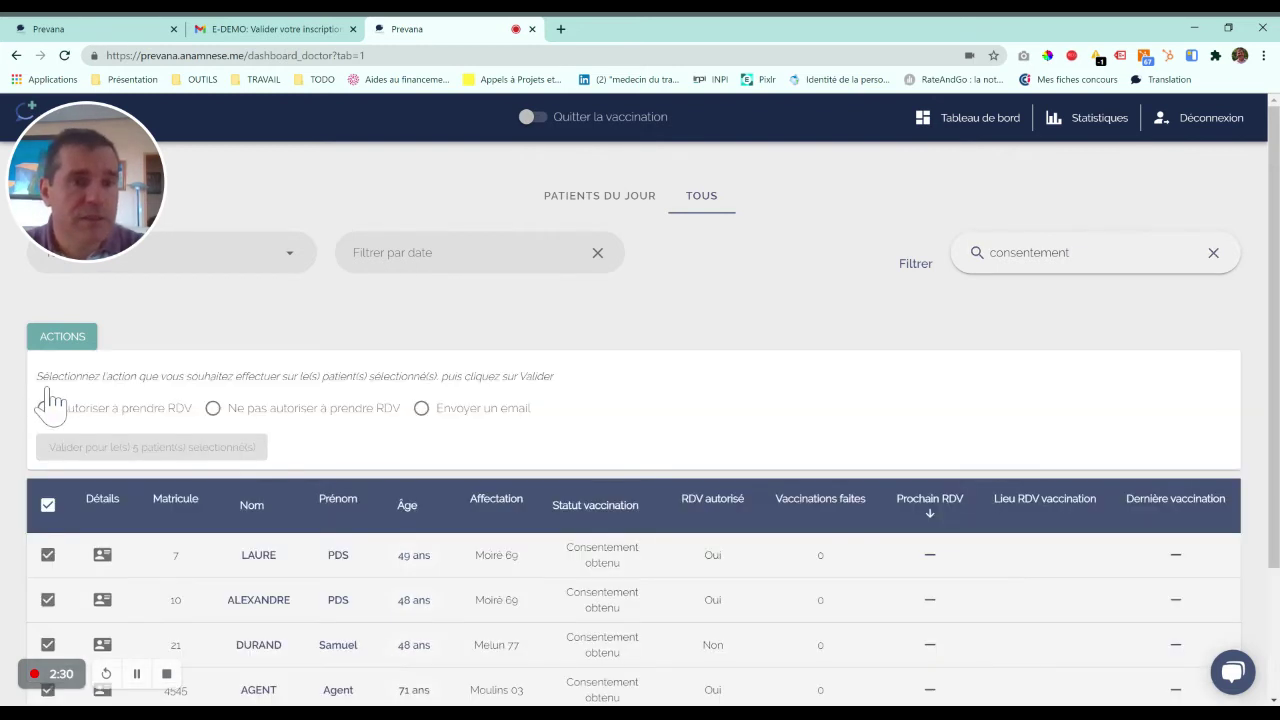
click(115, 412)
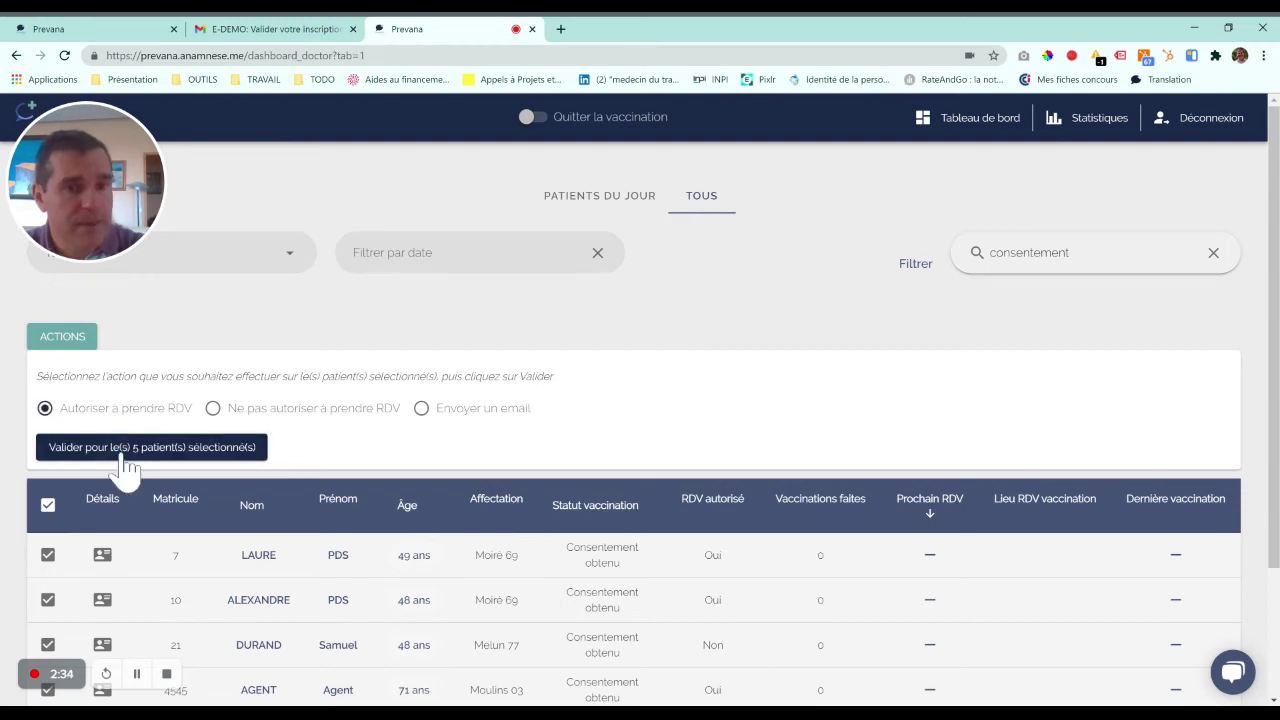
click(165, 449)
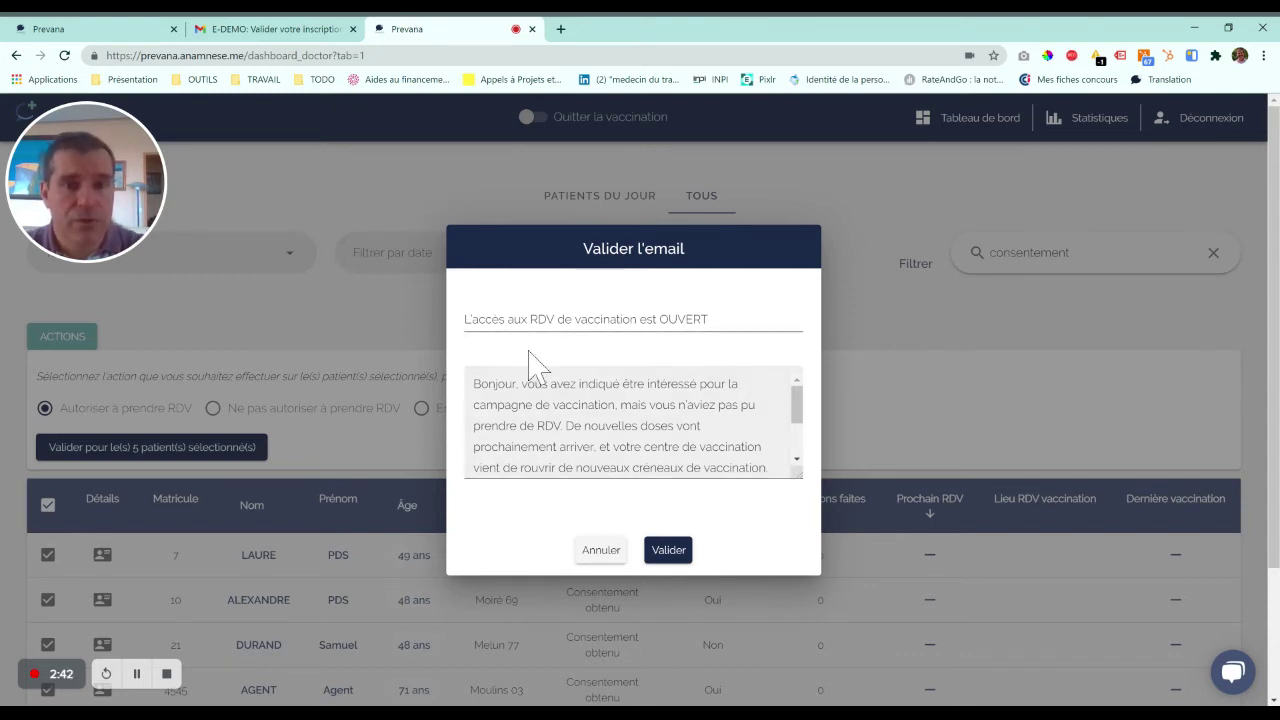
scroll(628, 420, down, 2)
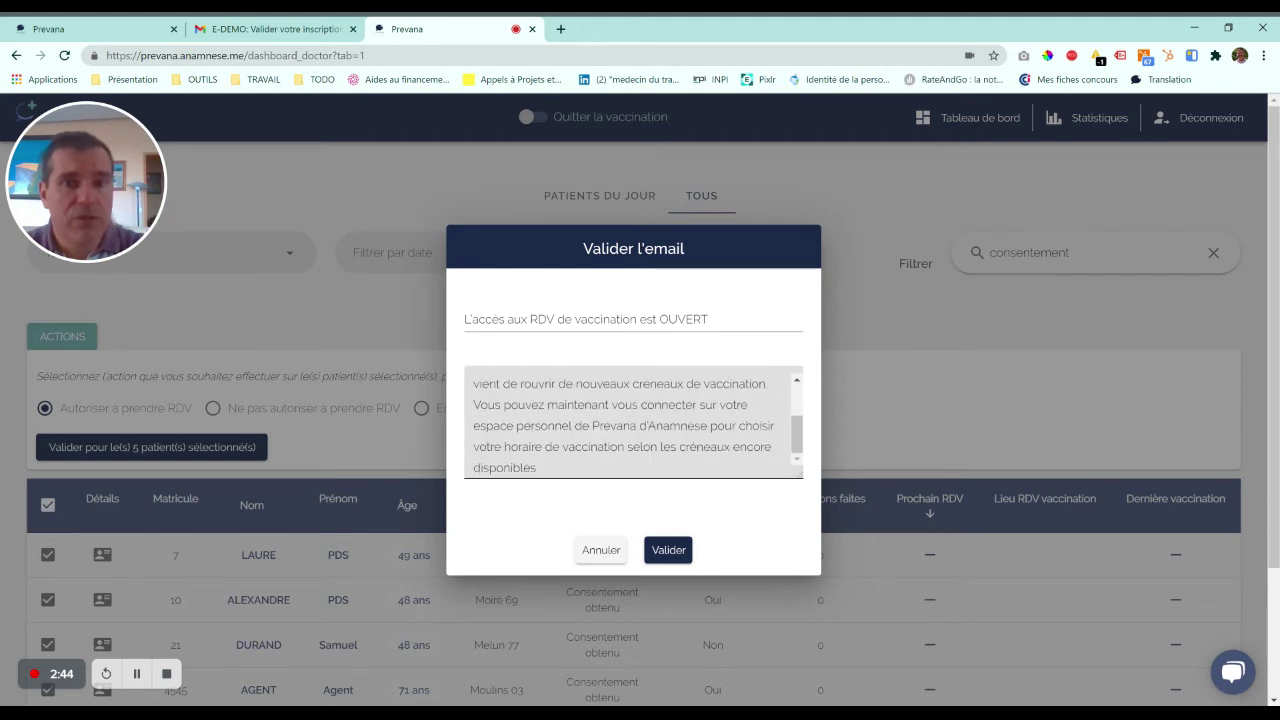
click(674, 566)
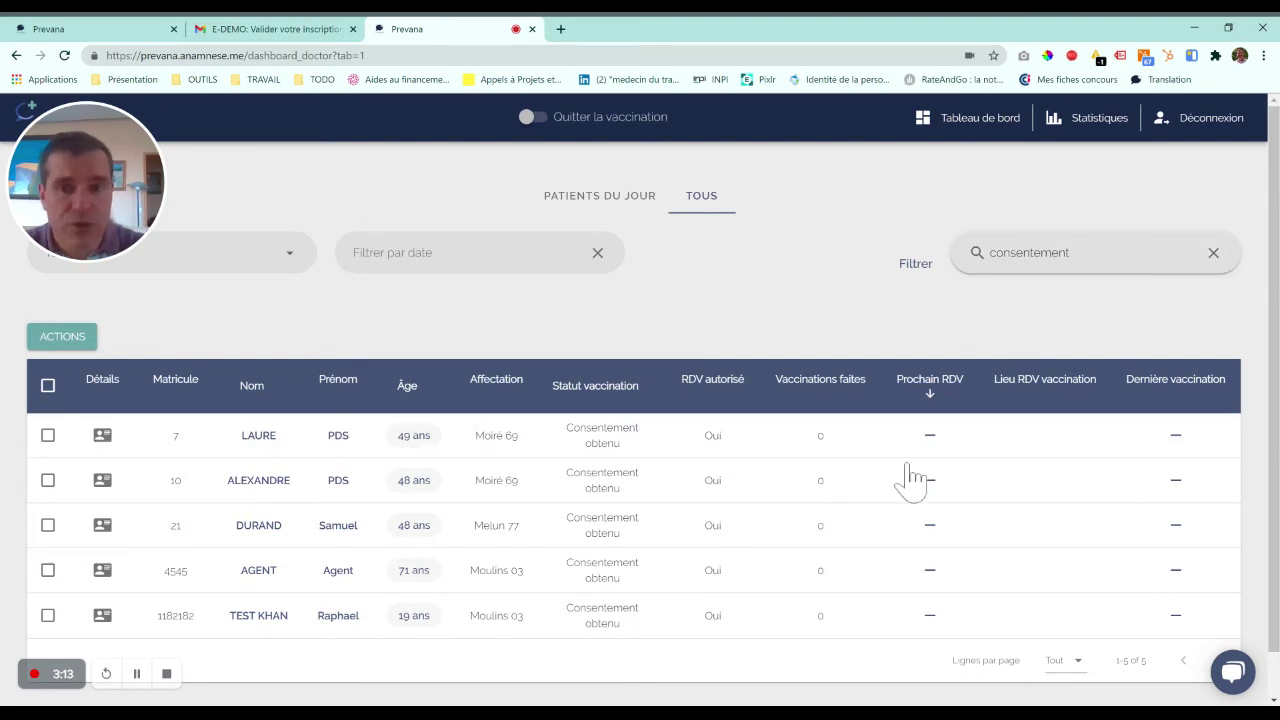
- Clear the "consentement" filter and sort the patient list by age in descending order
click(1213, 252)
scroll(606, 490, down, 1)
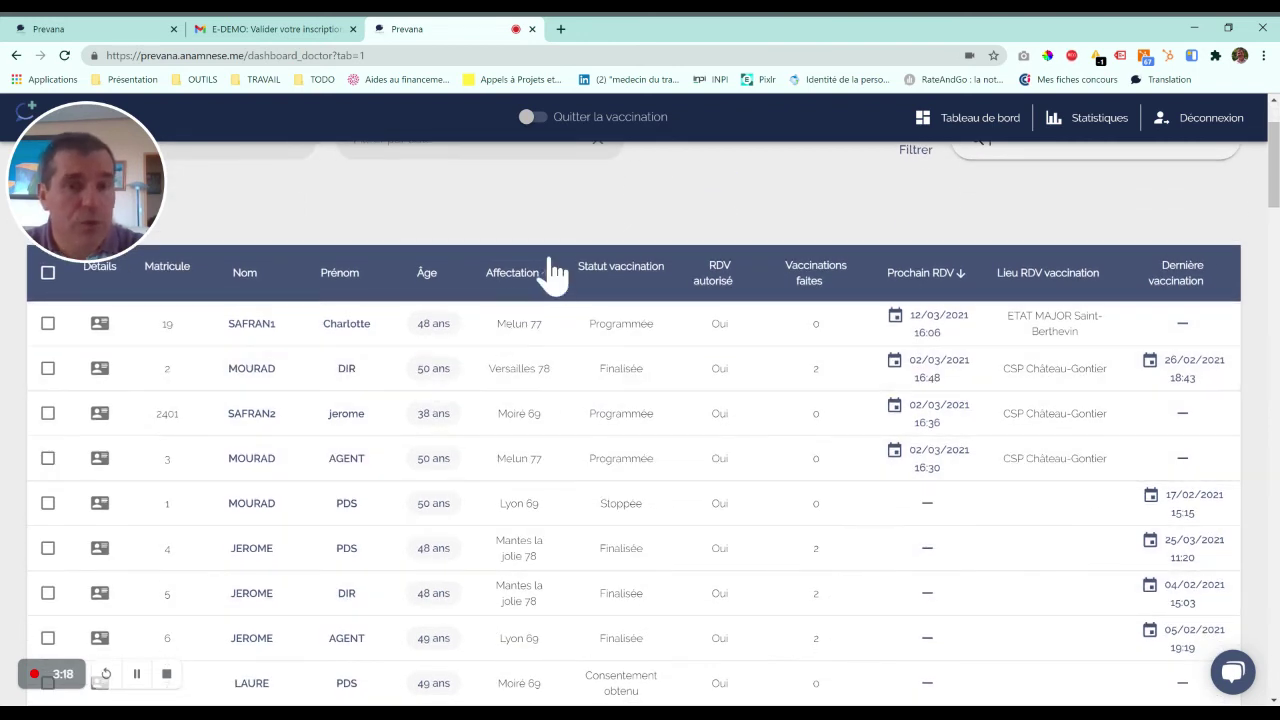
click(438, 285)
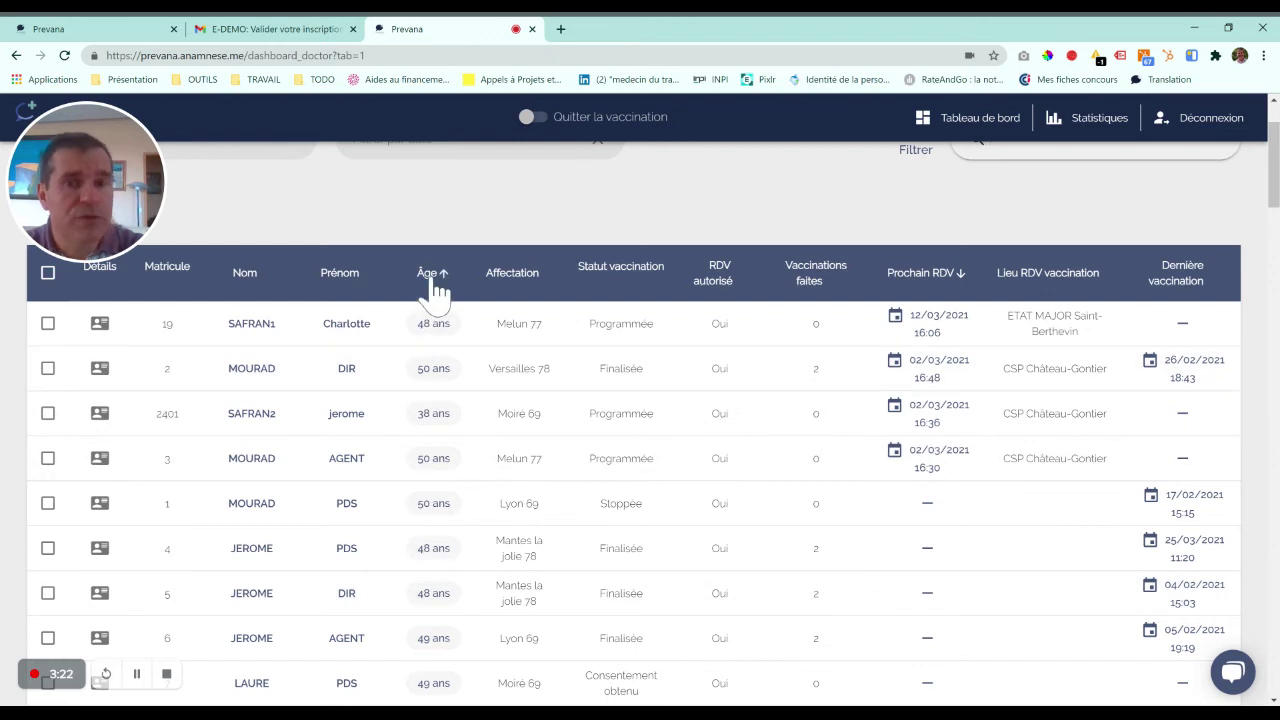
click(438, 285)
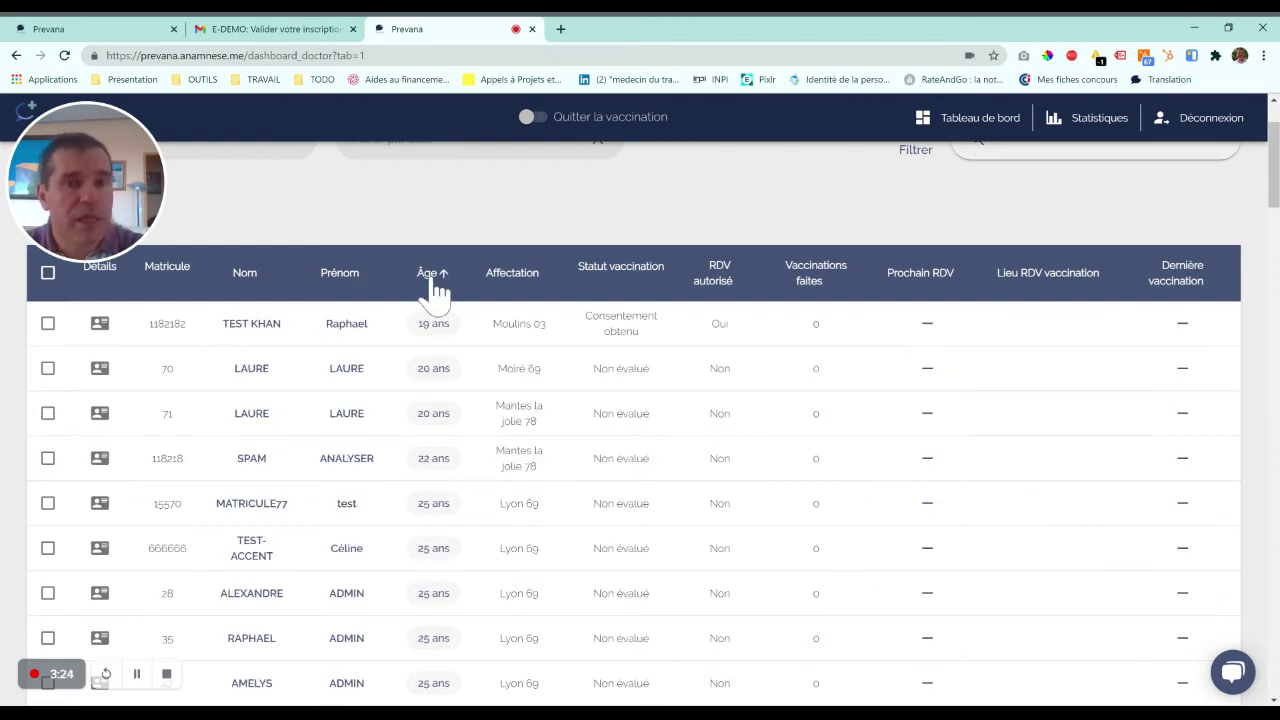
click(437, 285)
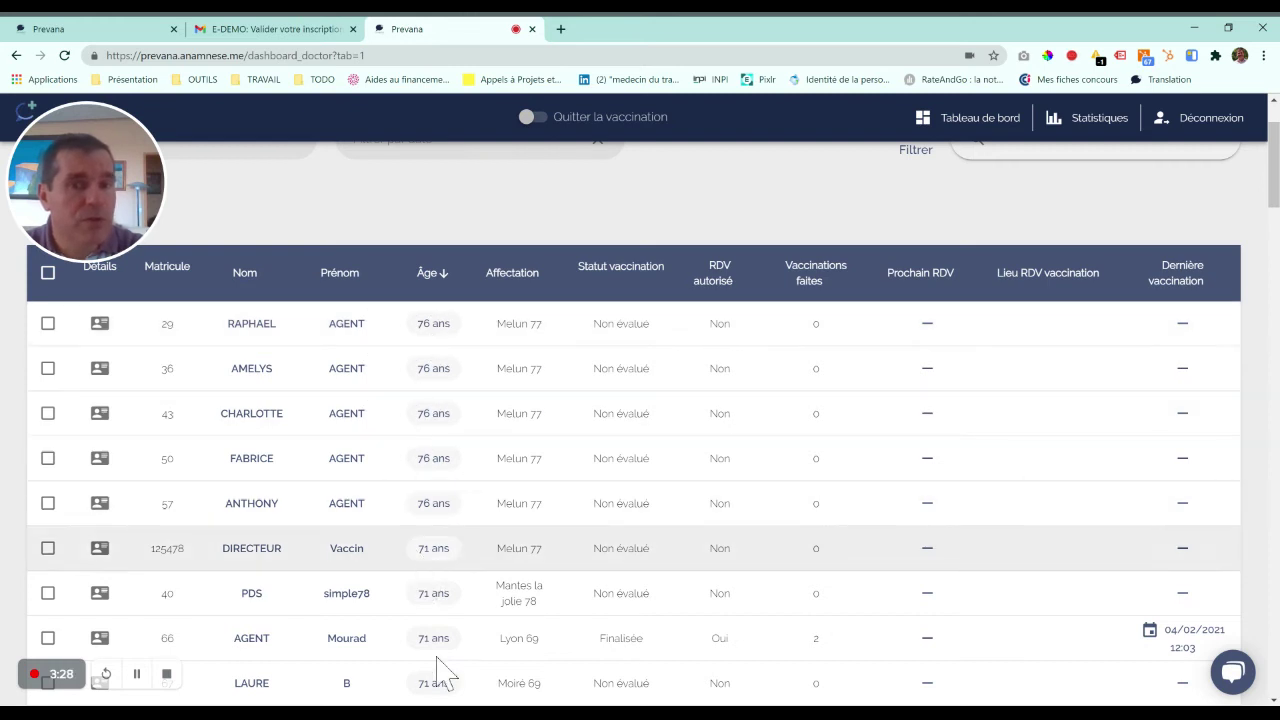
scroll(440, 665, down, 1)
scroll(445, 675, up, 2)
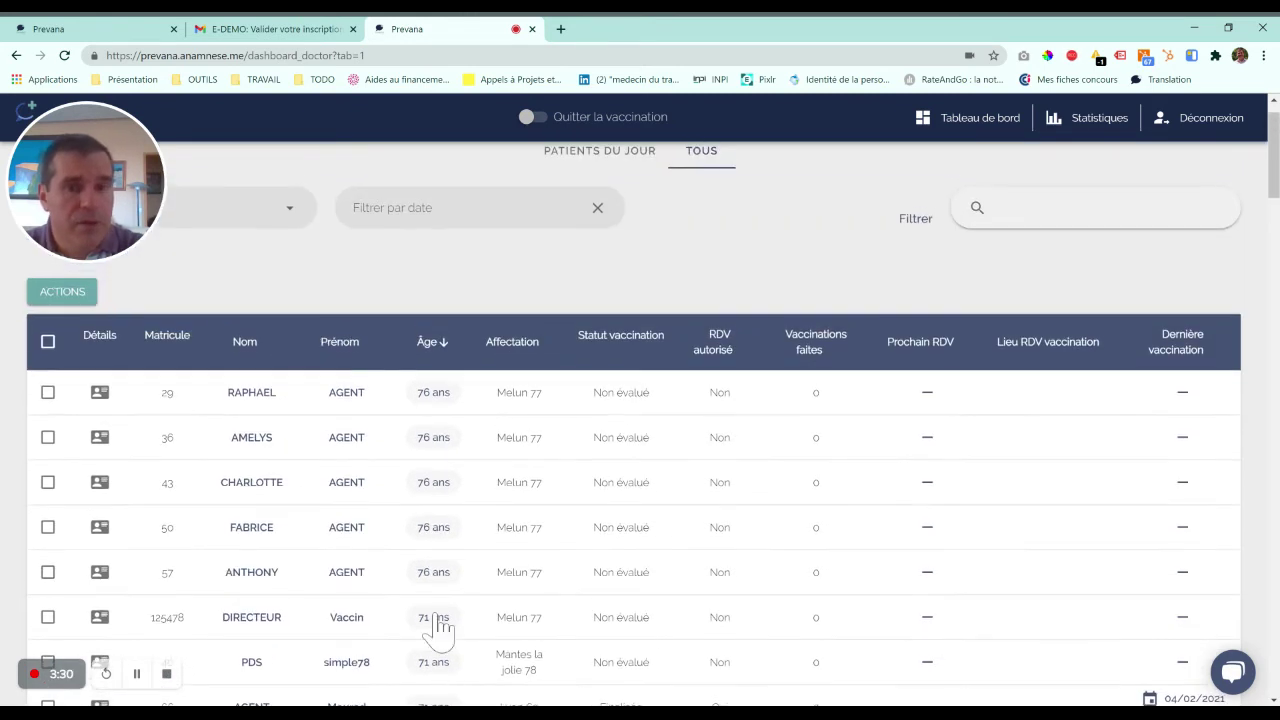
- View the record summary of the first patient in the list and return to the dashboard
click(100, 393)
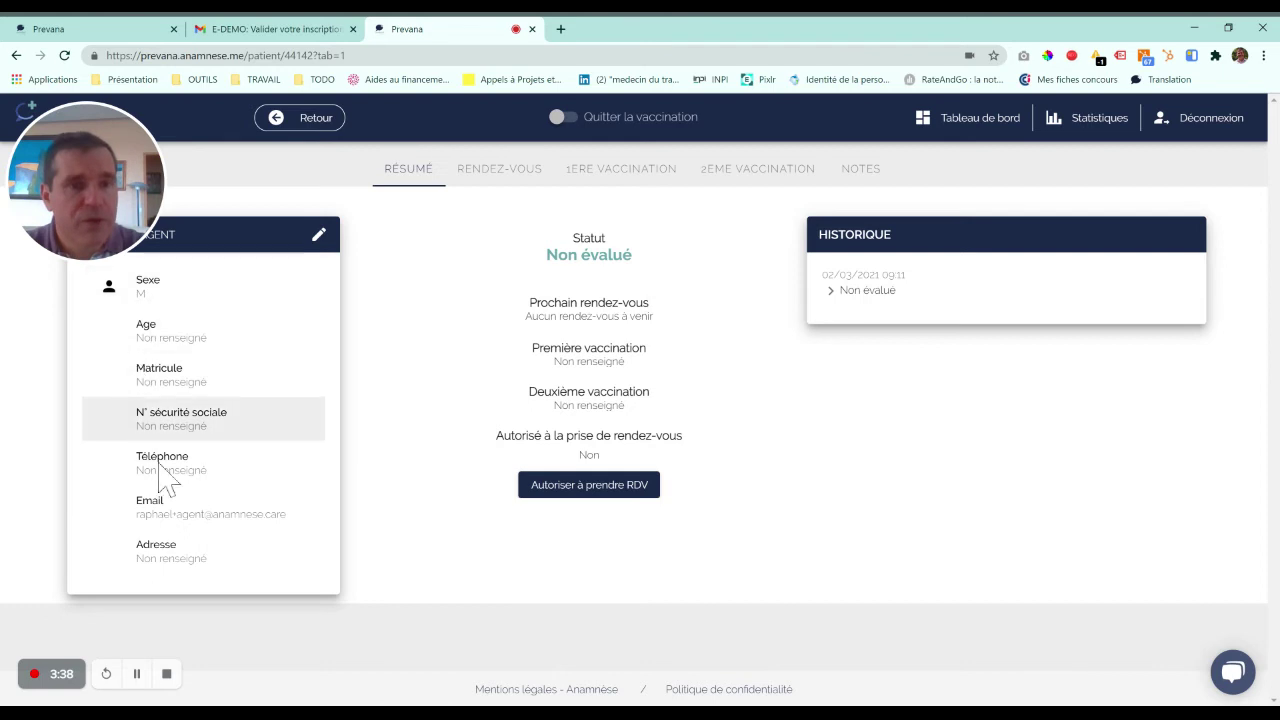
click(318, 121)
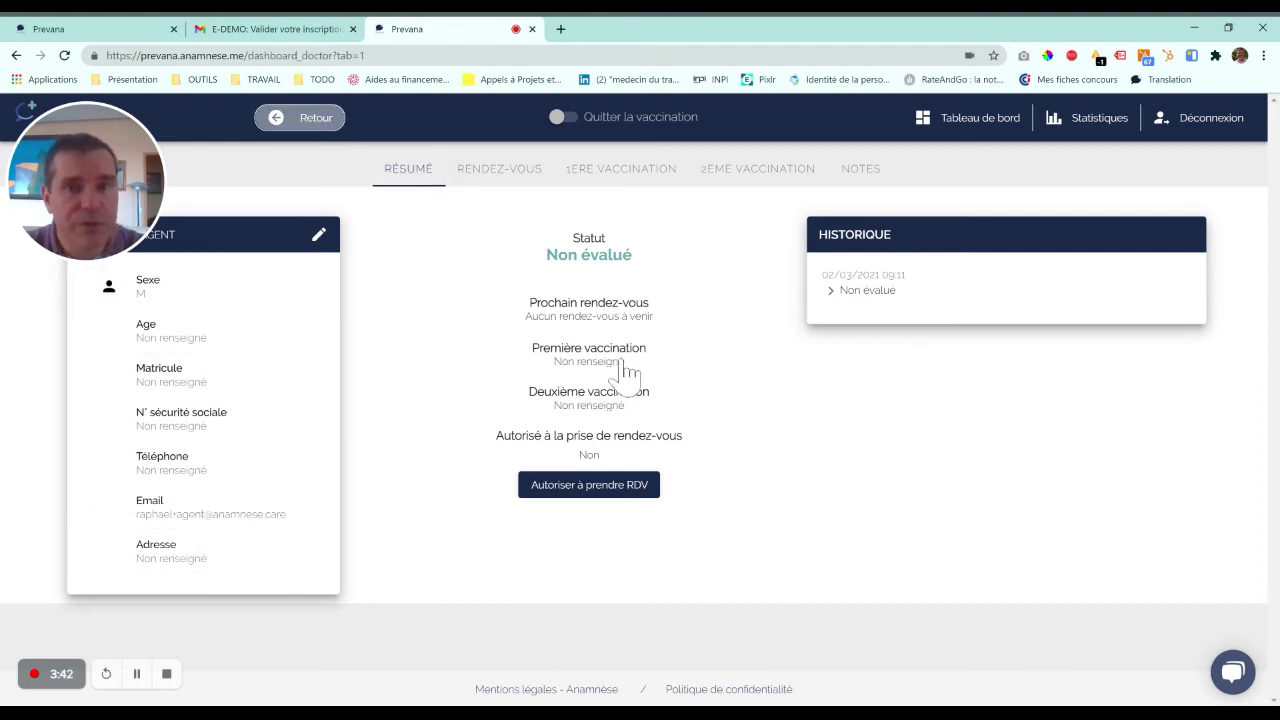
- Open the record of the Melun 77 patient scheduled for 02/03/2021 16:30 and examine the social security number form and first vaccination status
scroll(388, 495, down, 2)
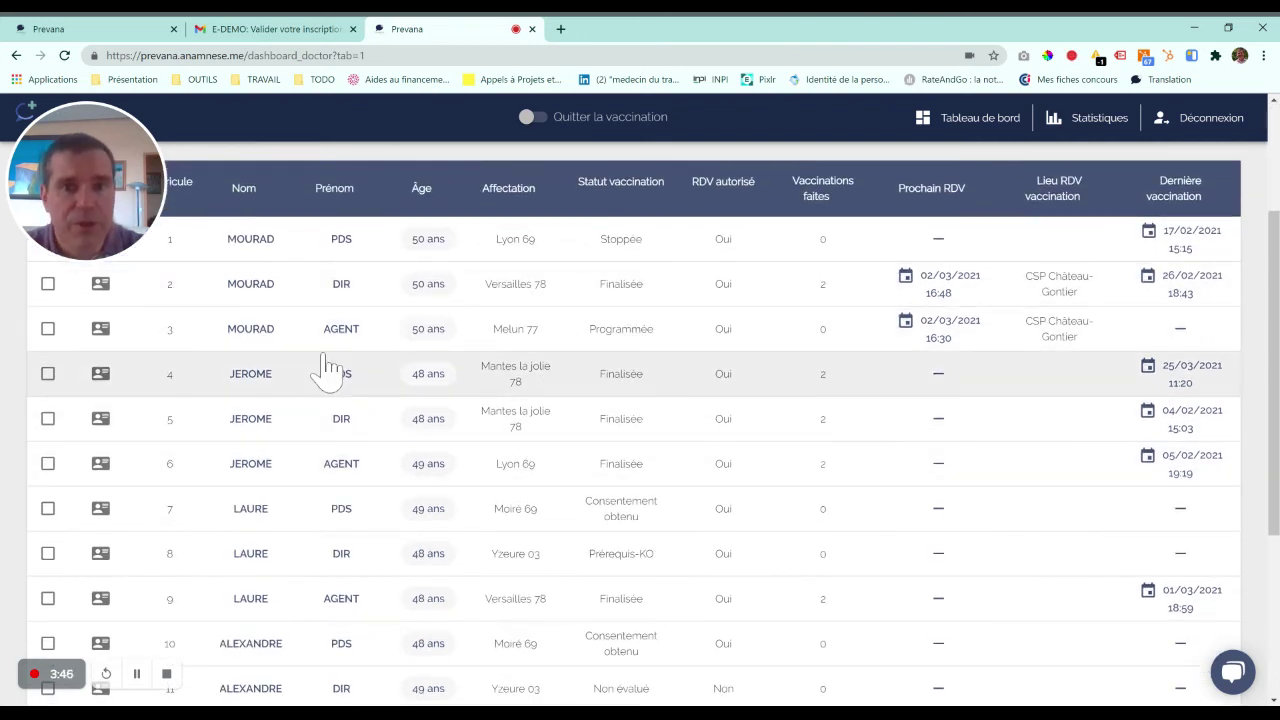
click(104, 340)
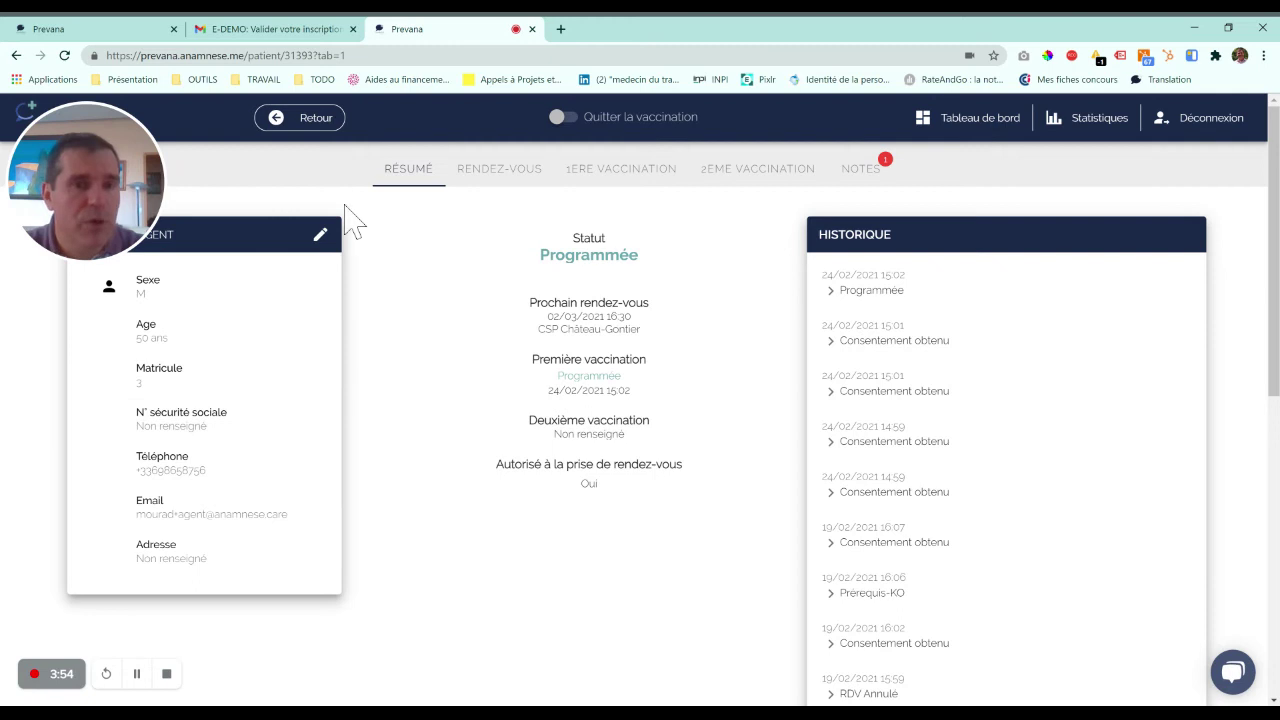
click(323, 242)
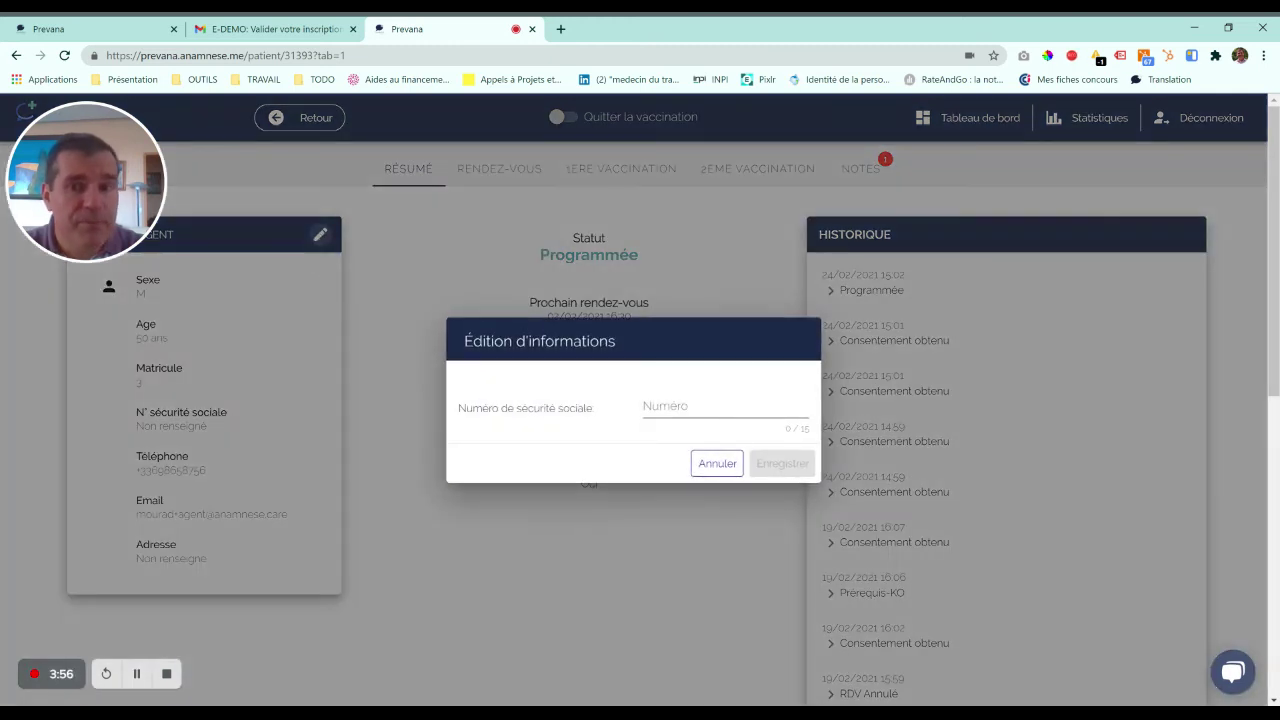
click(718, 466)
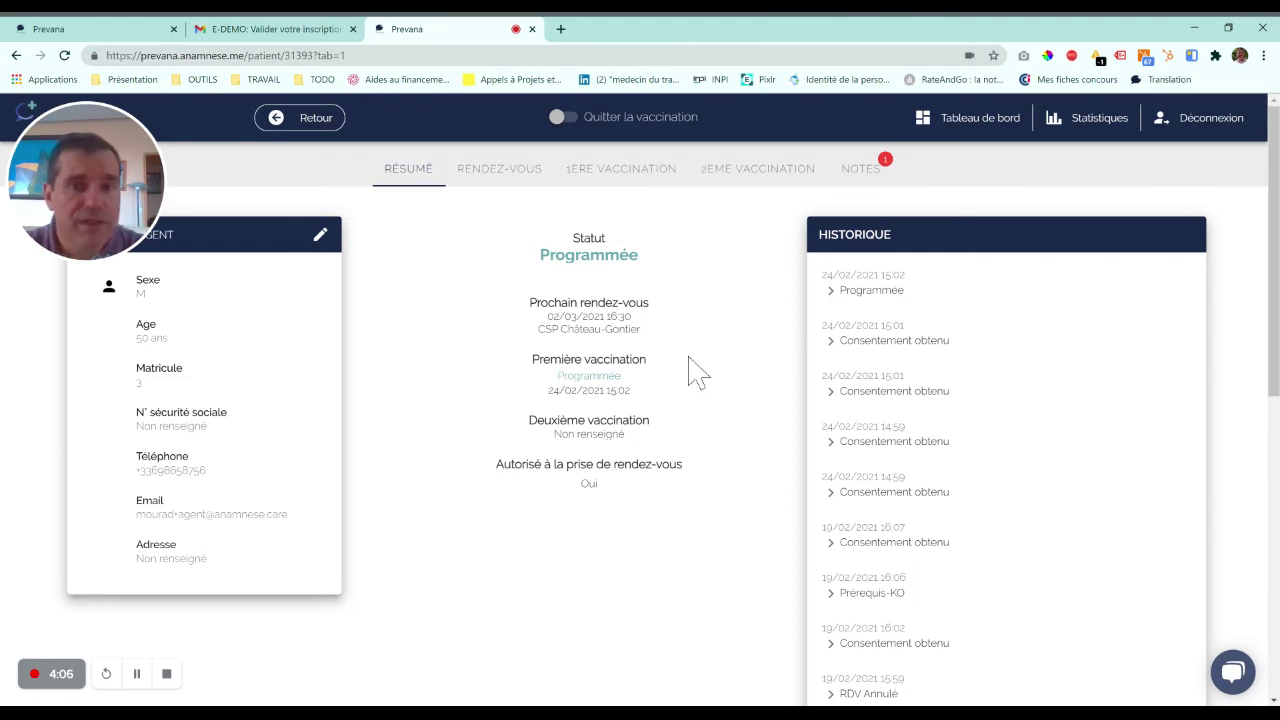
double_click(652, 377)
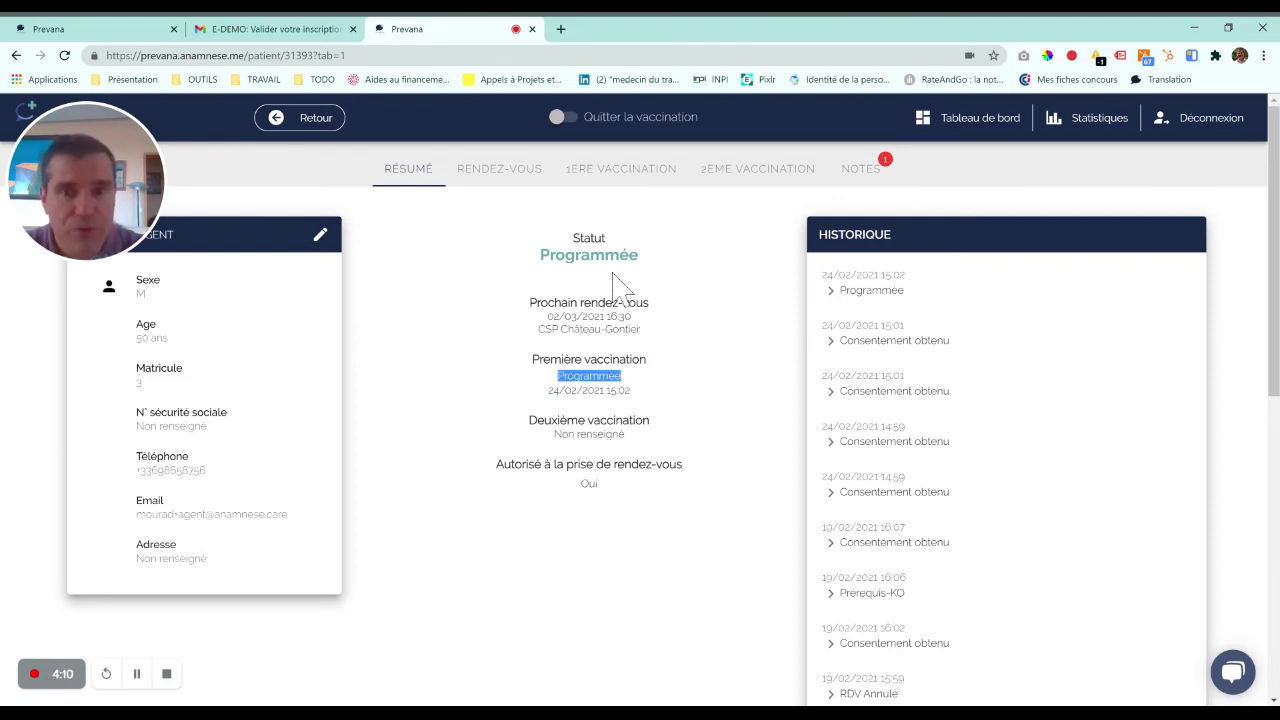
- Open the patient's notes and examine the existing note's author and text about the vaccination
click(866, 172)
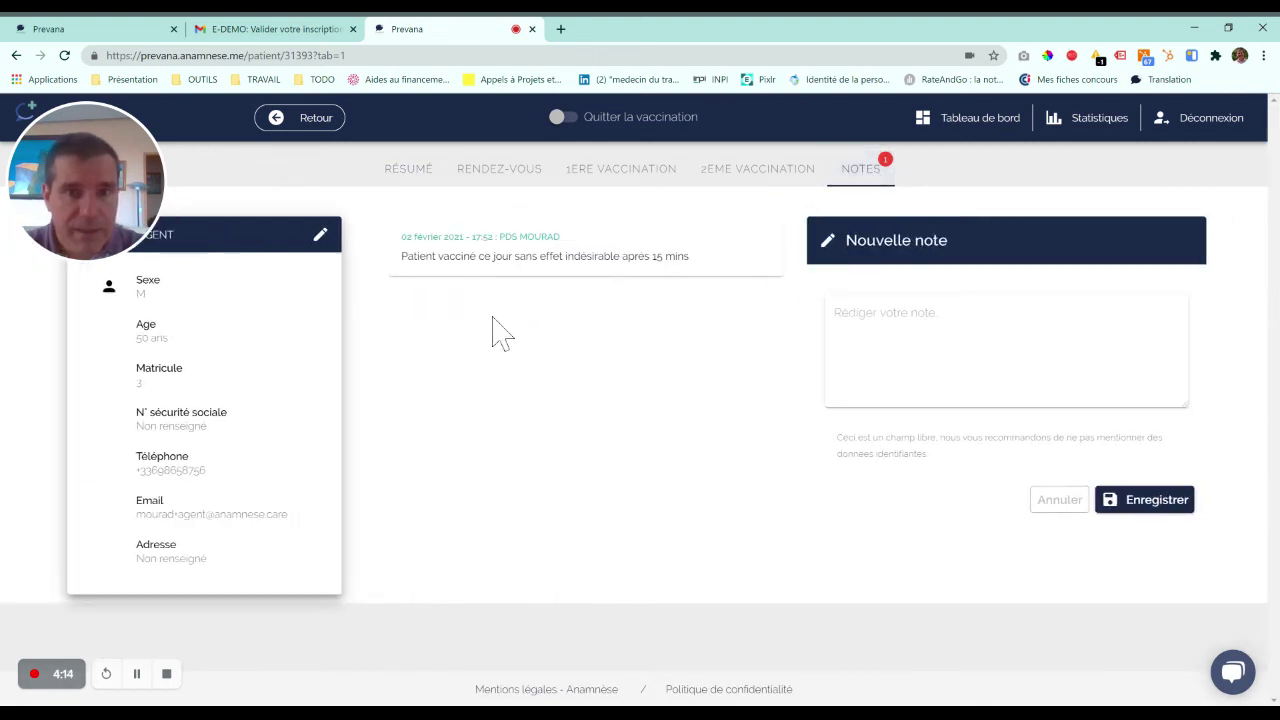
drag(433, 250, 693, 278)
drag(497, 237, 614, 231)
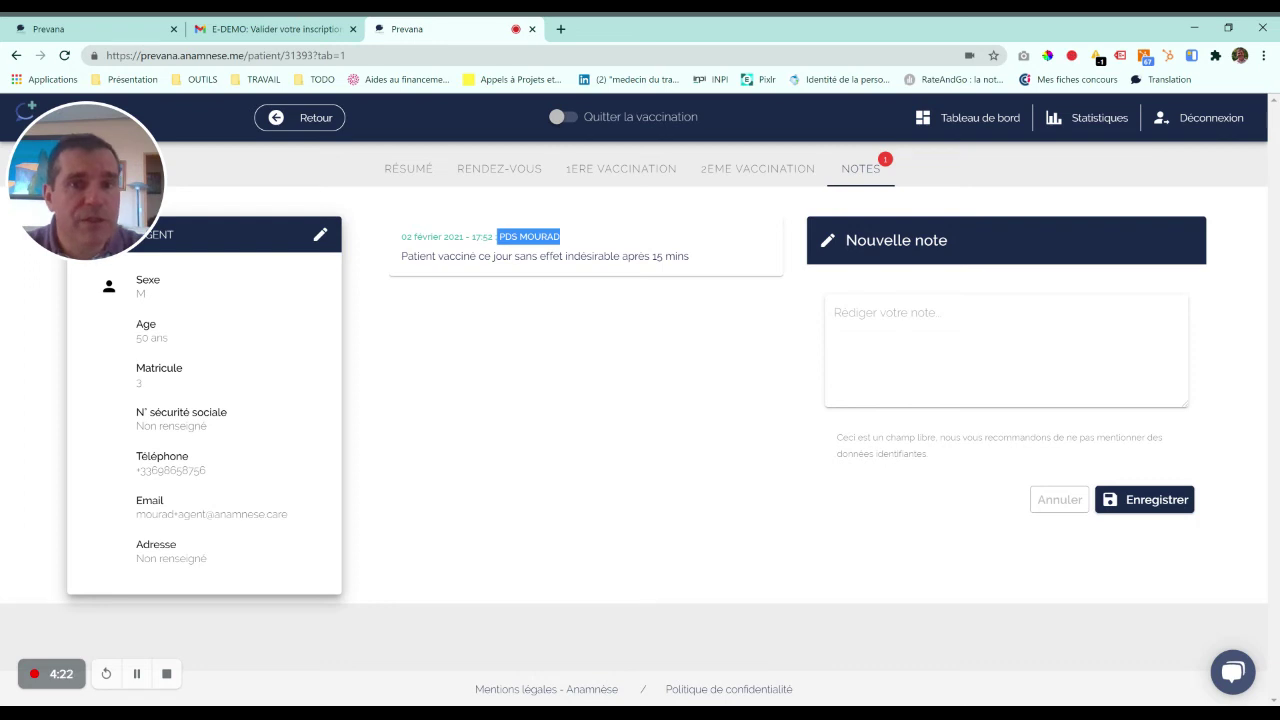
drag(418, 256, 623, 286)
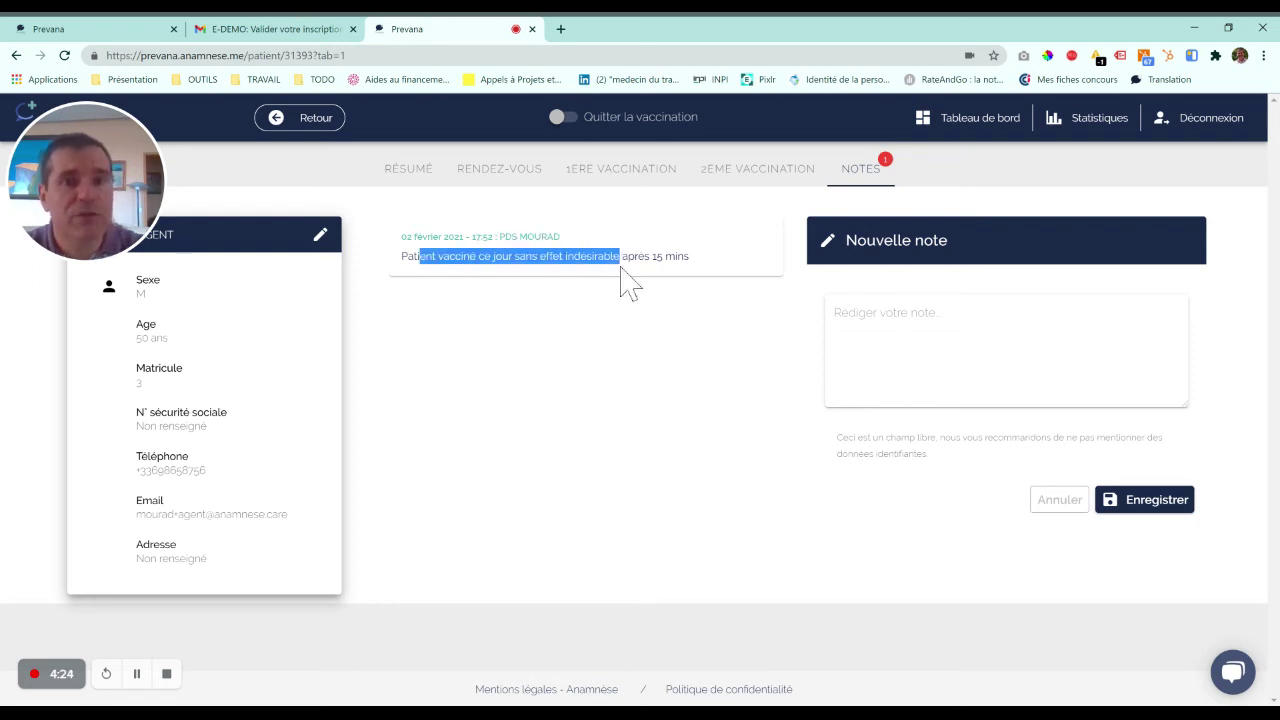
- Open the patient's appointments and examine the next appointment and the booking history
click(660, 180)
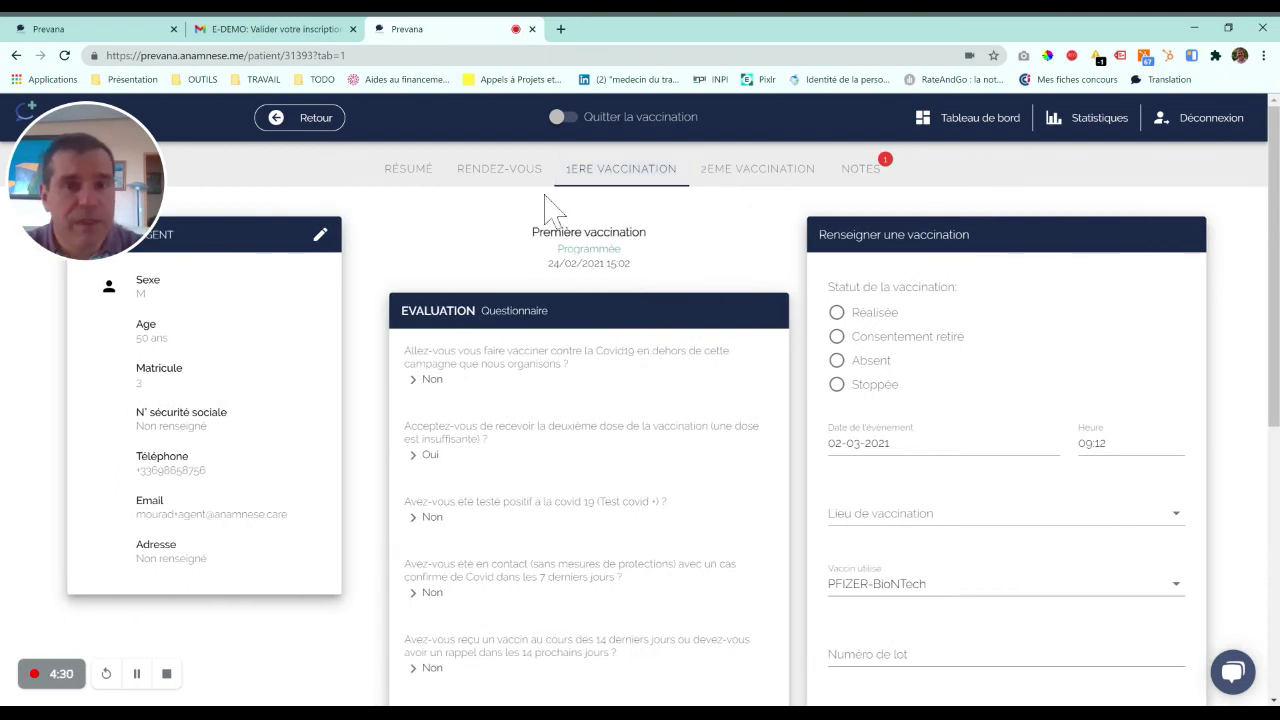
click(496, 174)
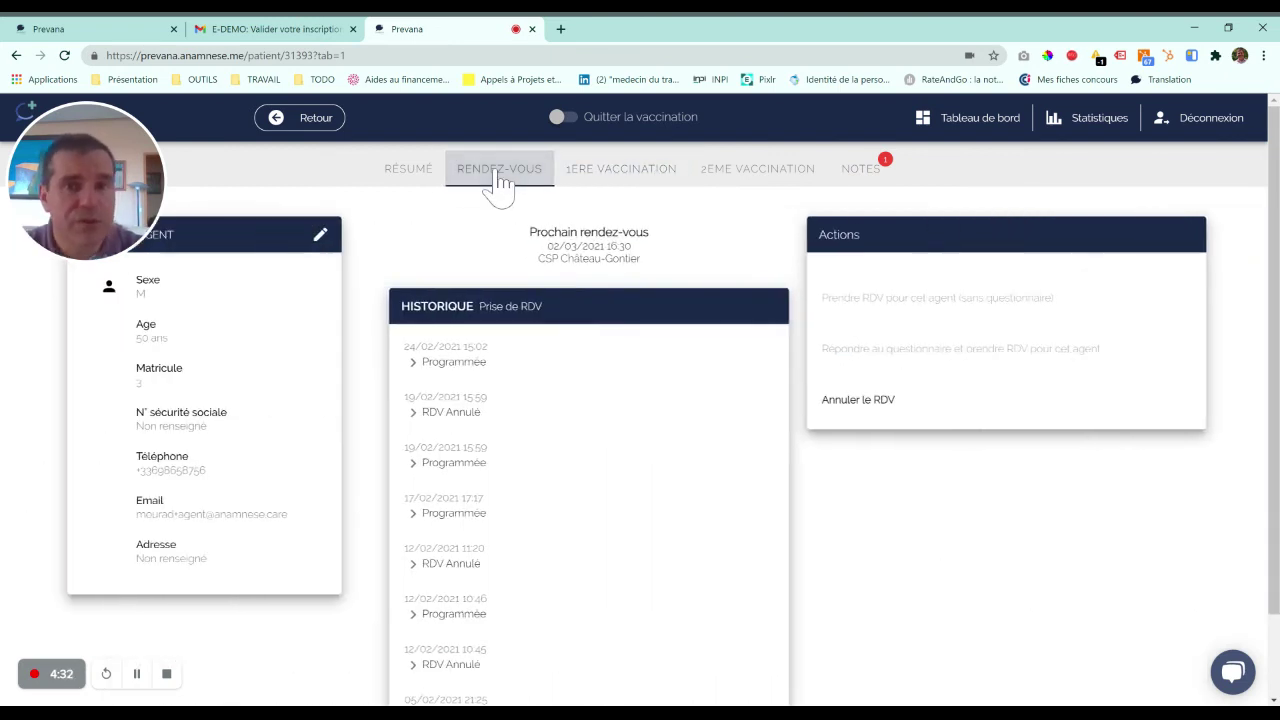
scroll(616, 463, down, 2)
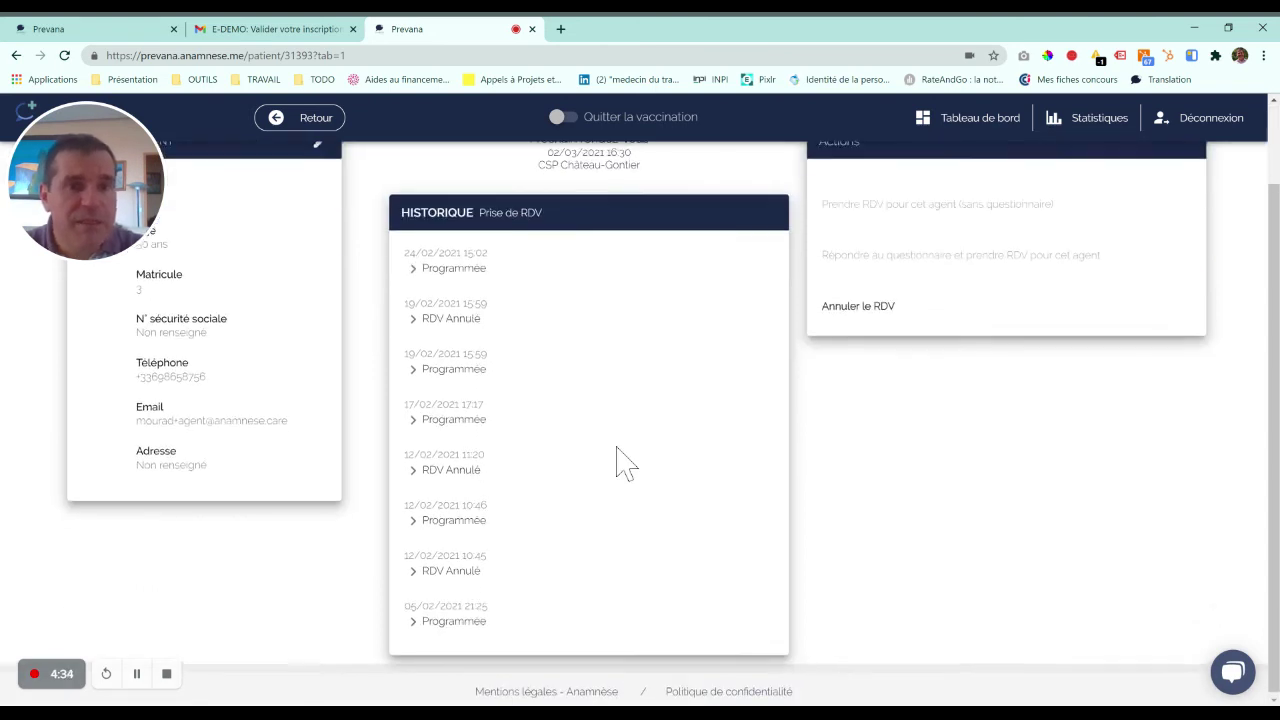
scroll(617, 463, up, 2)
scroll(617, 463, down, 2)
scroll(617, 463, up, 1)
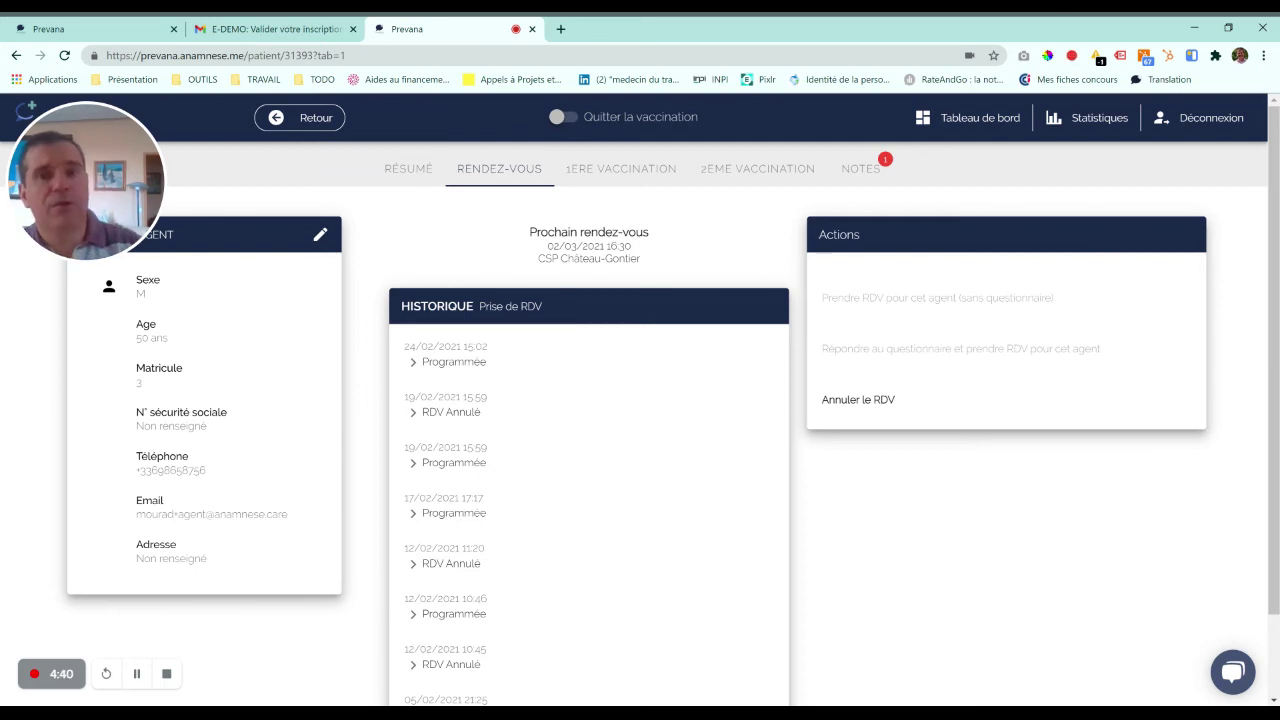
- Open the first vaccination record and review the evaluation questionnaire answers and the vaccination entry form
click(641, 196)
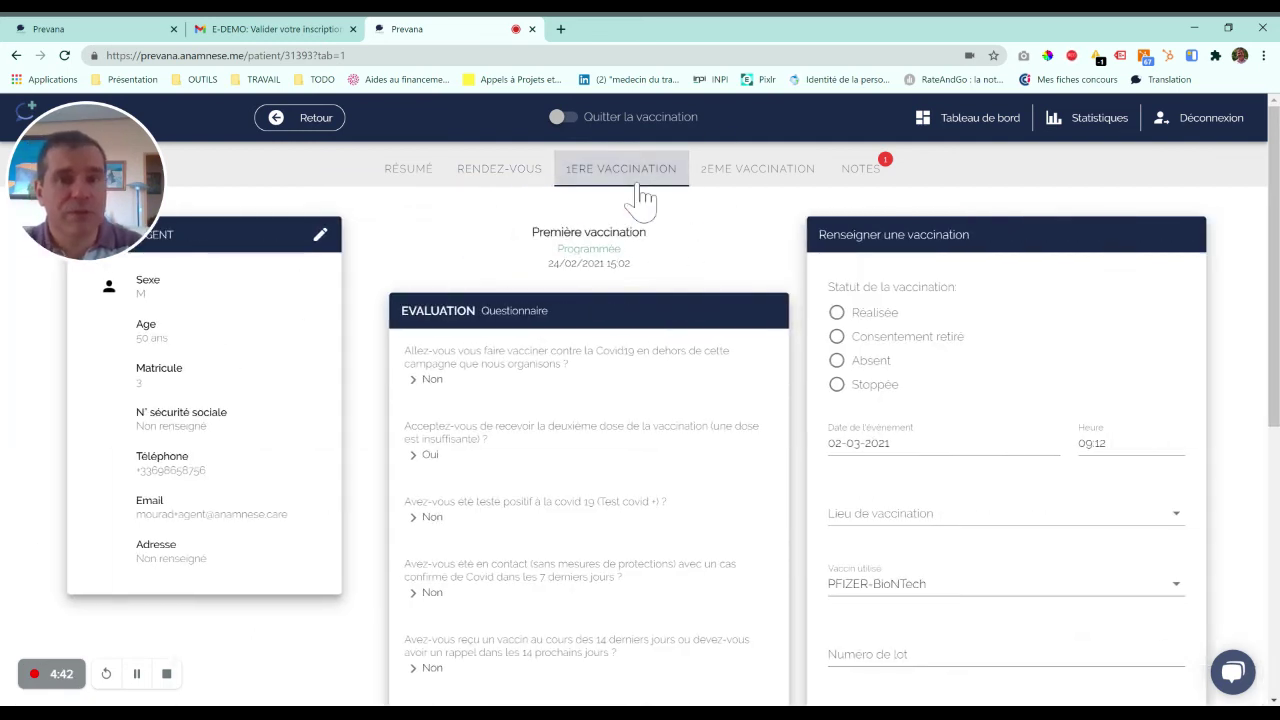
scroll(617, 632, down, 4)
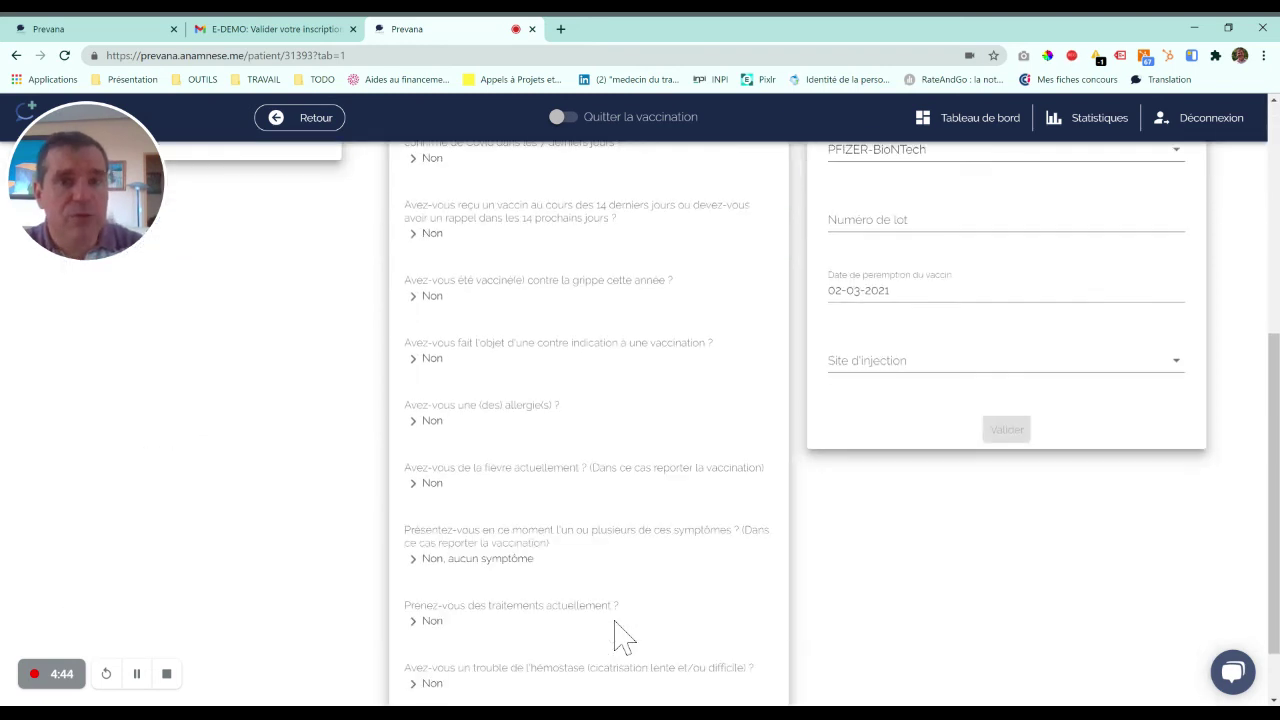
scroll(617, 632, down, 1)
scroll(617, 632, up, 5)
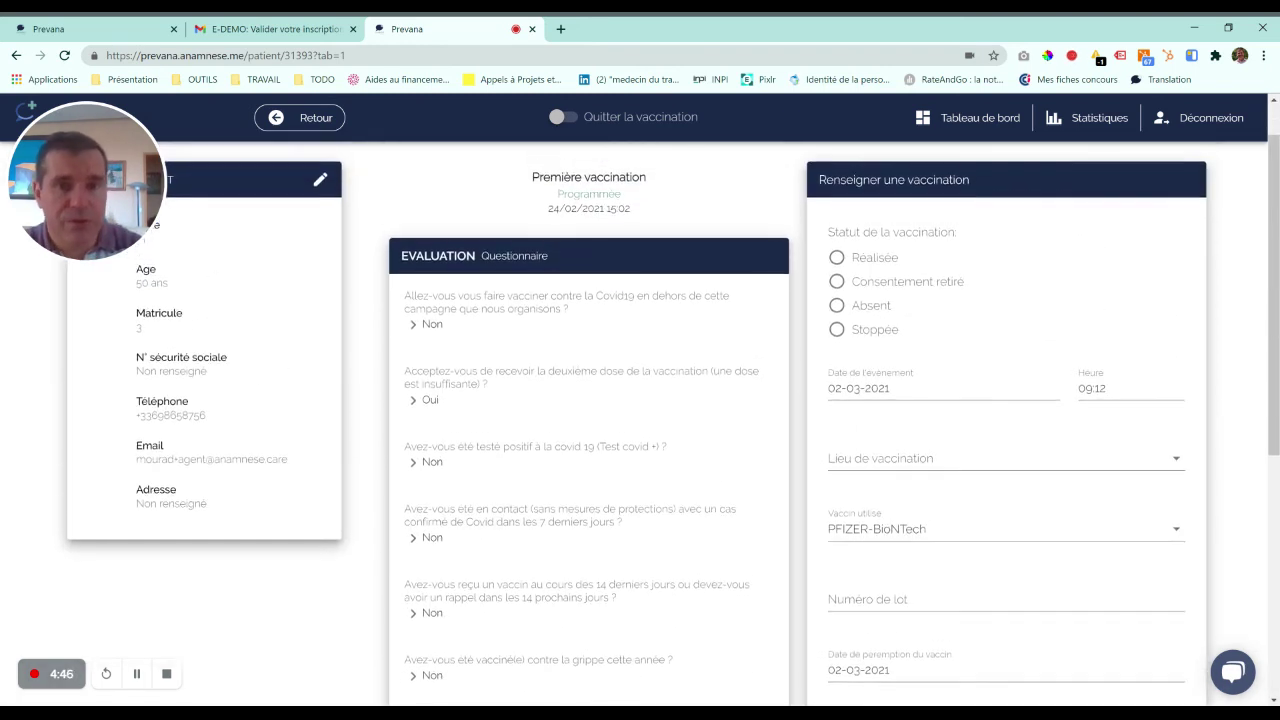
scroll(617, 632, down, 2)
scroll(797, 443, up, 2)
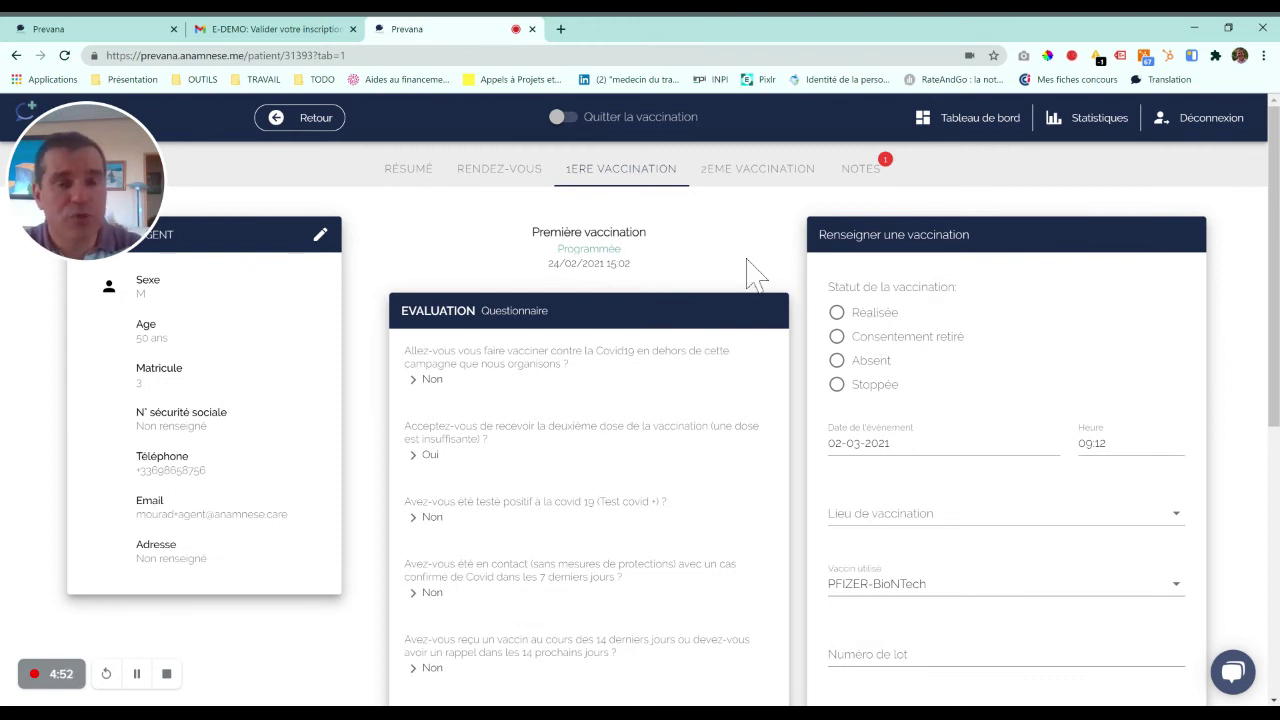
- Mark the first vaccination as Réalisée, dated 16-02-2021, with Site du SDIS - Yzeure as the vaccination location
click(837, 313)
scroll(1068, 423, down, 2)
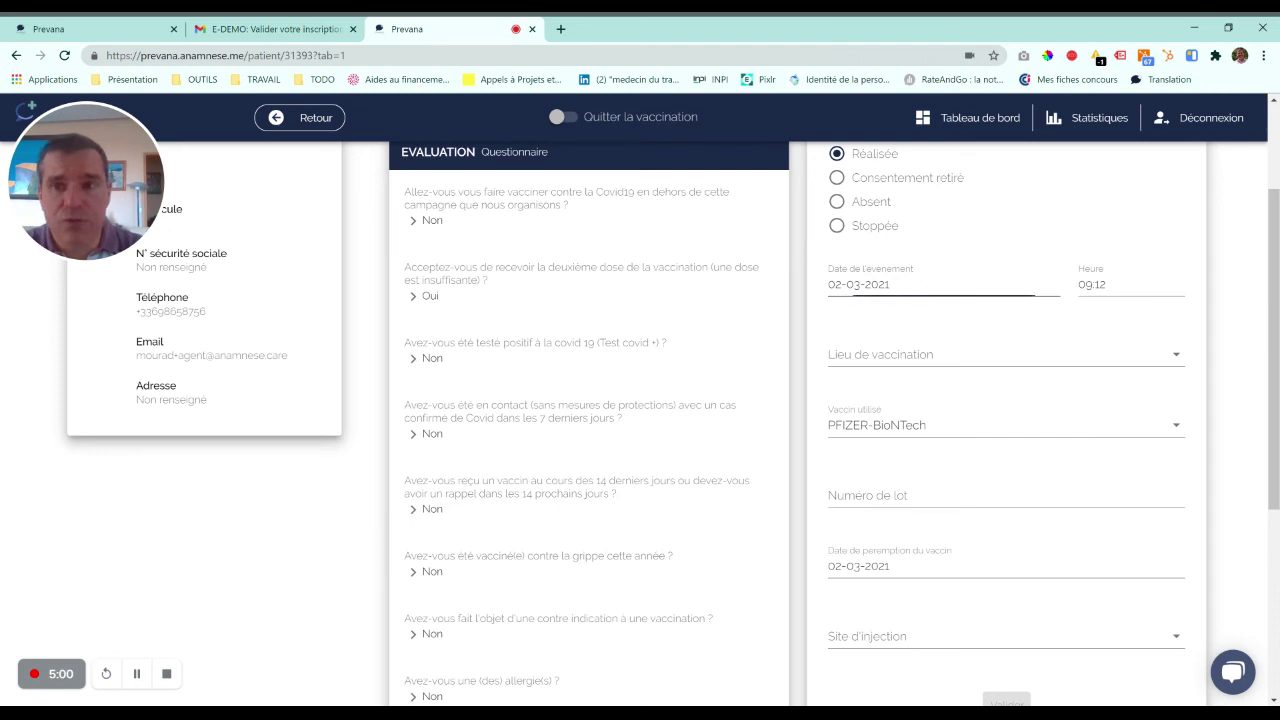
click(944, 285)
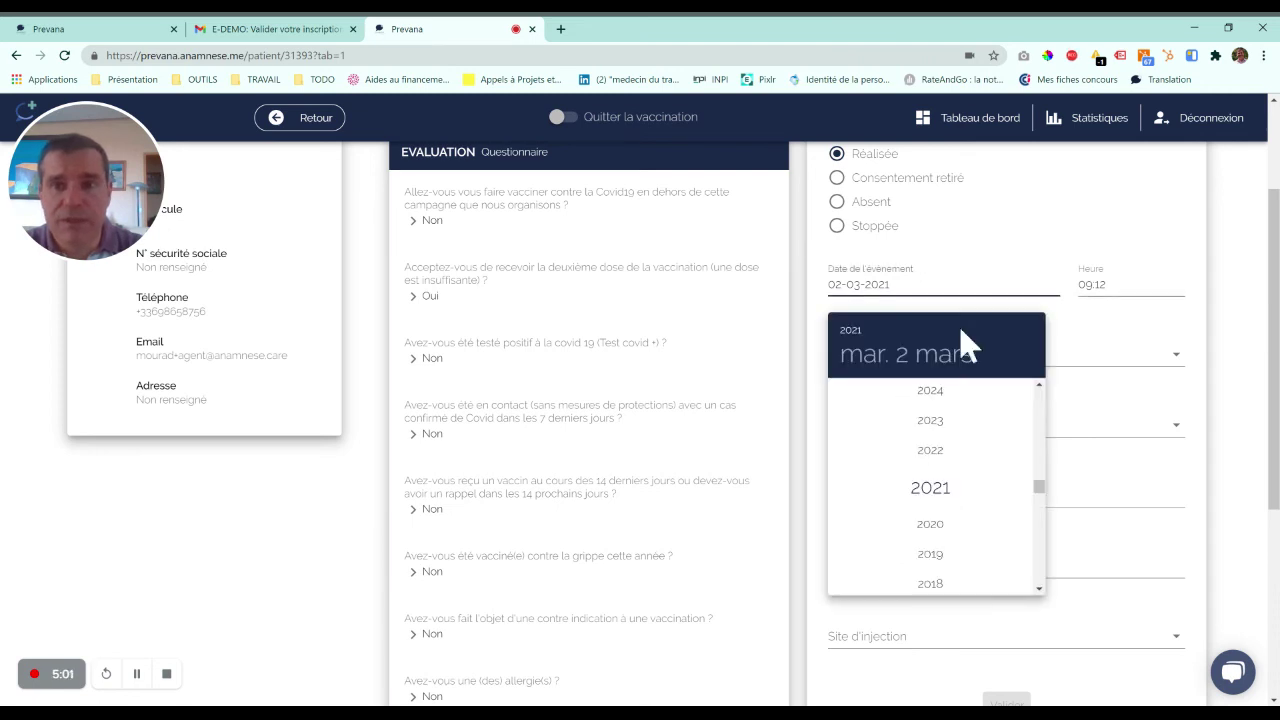
click(960, 492)
click(933, 442)
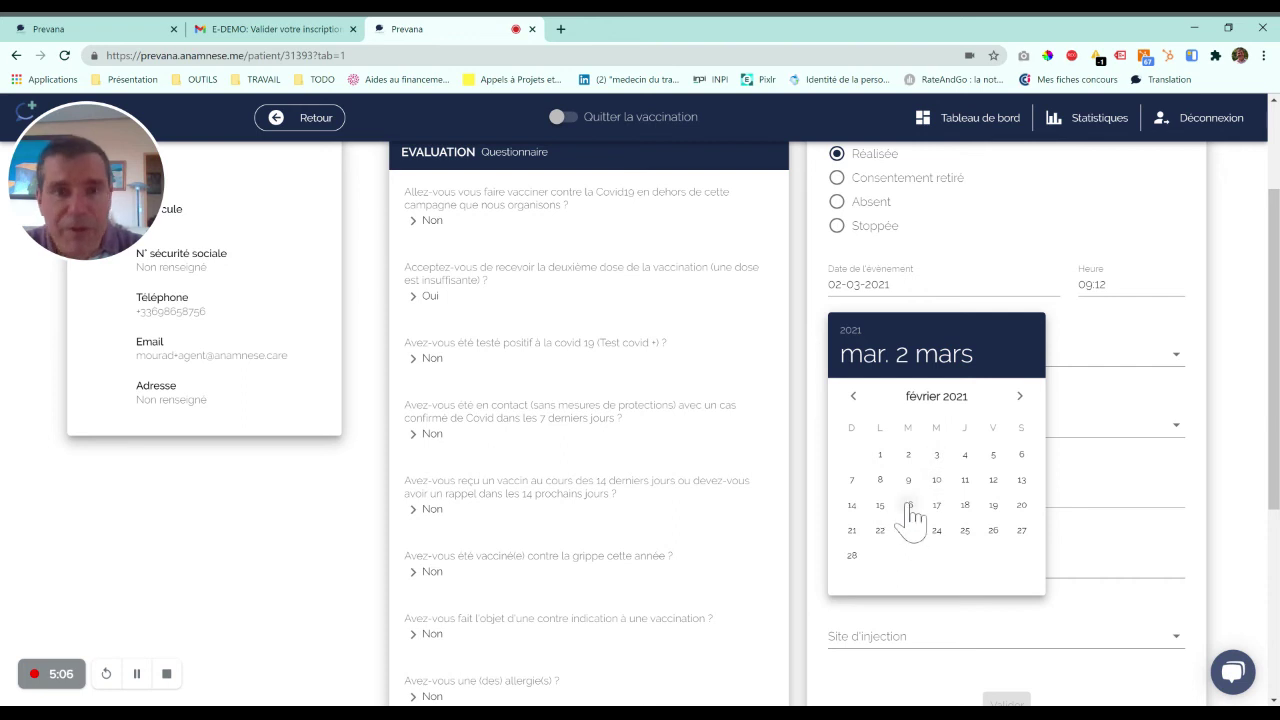
click(909, 510)
click(926, 362)
click(934, 366)
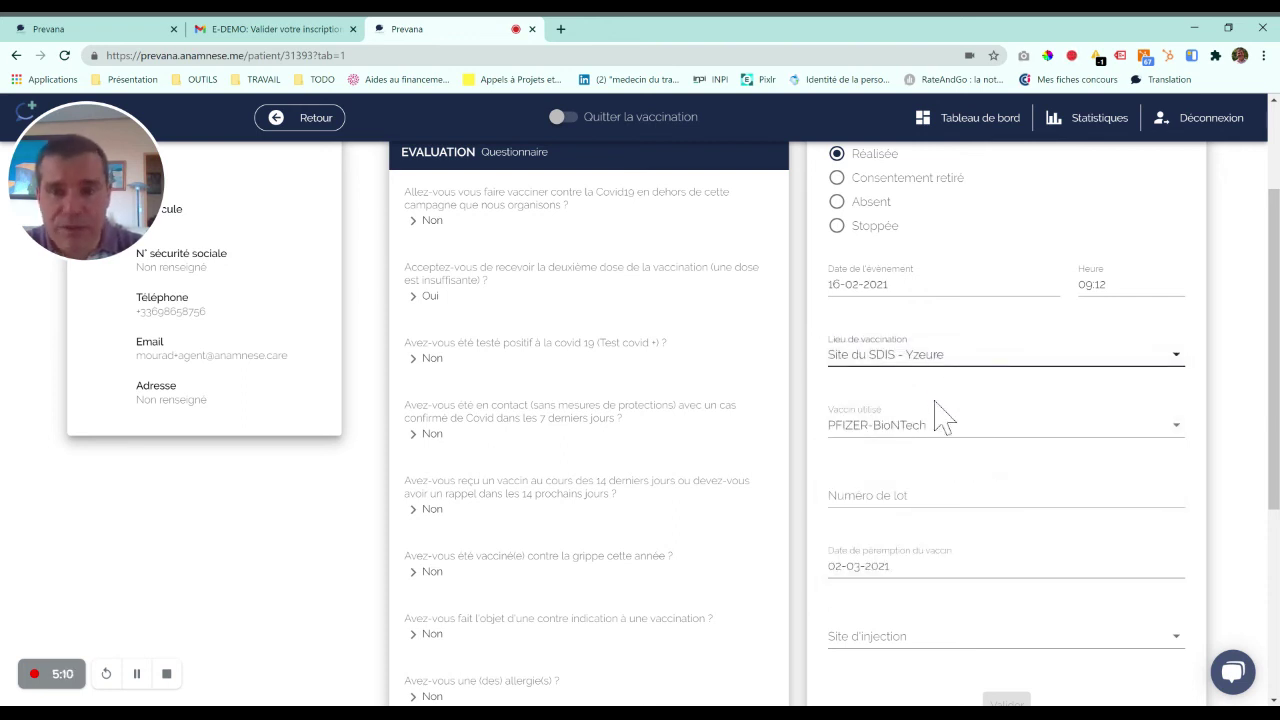
- Set the vaccine to AstraZeneca, lot number AA123 and injection site Deltoïde Droit (bras), and validate the vaccination
click(968, 440)
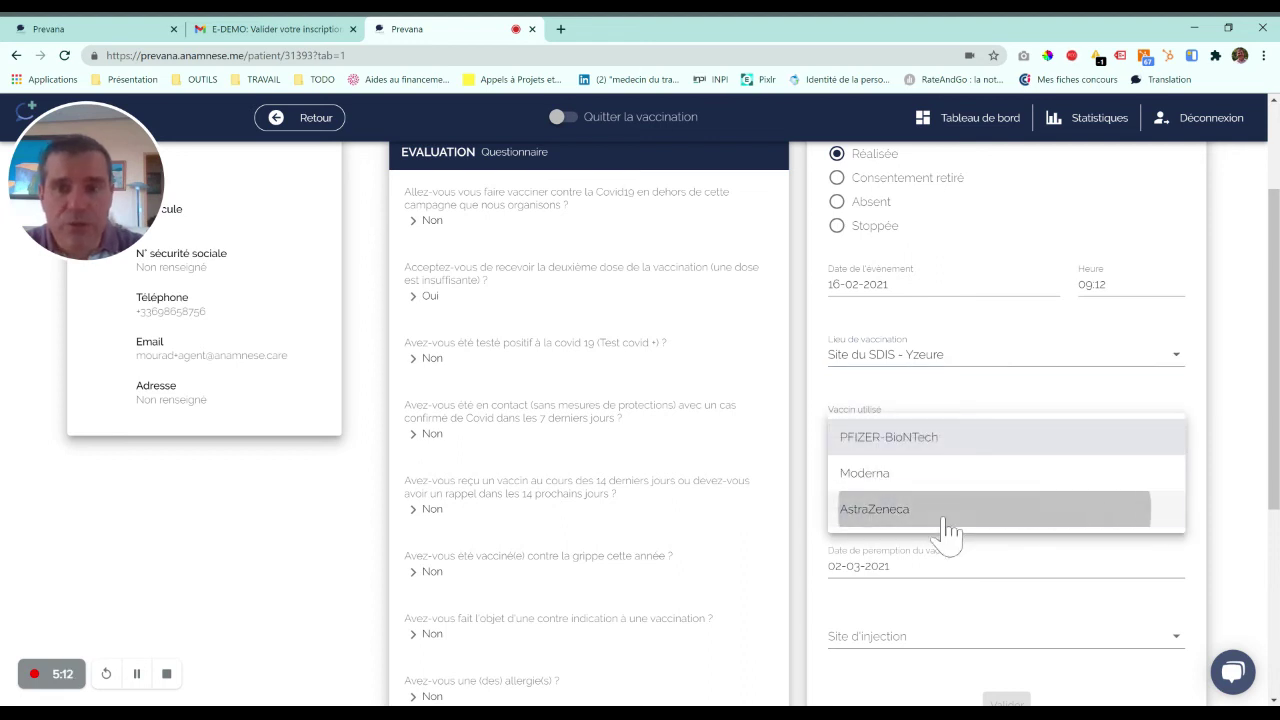
click(946, 512)
click(960, 496)
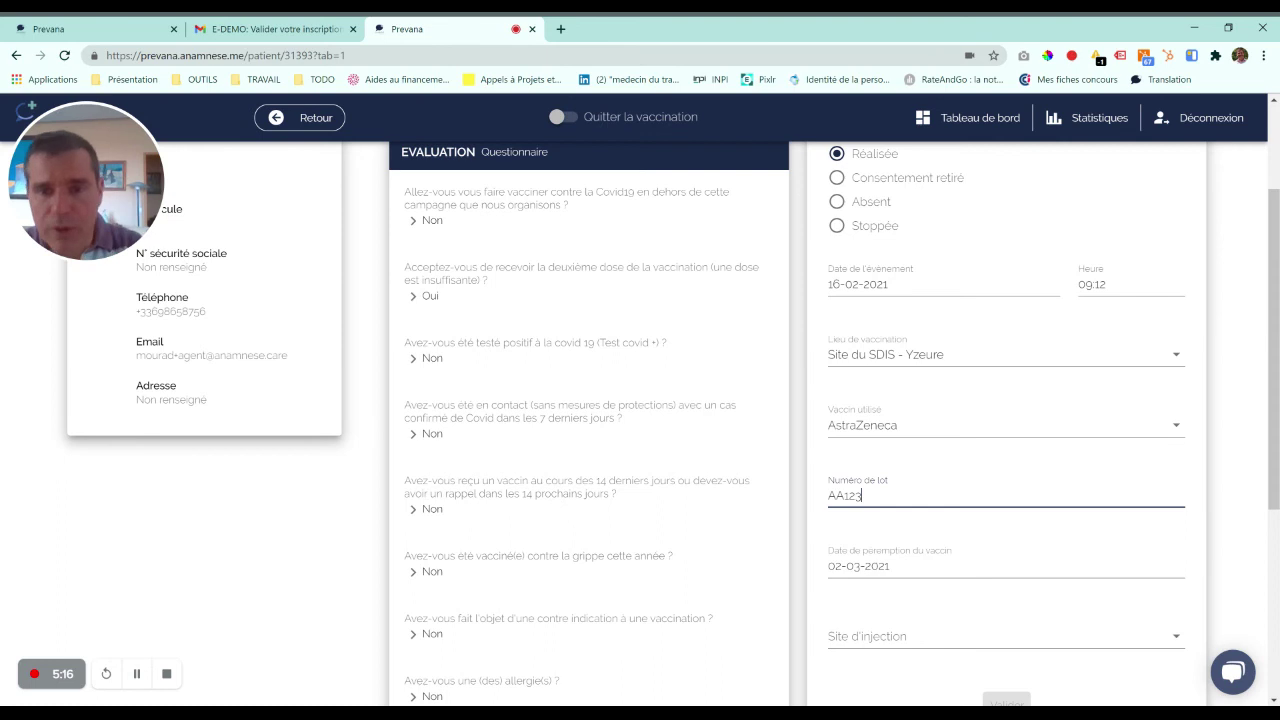
click(947, 584)
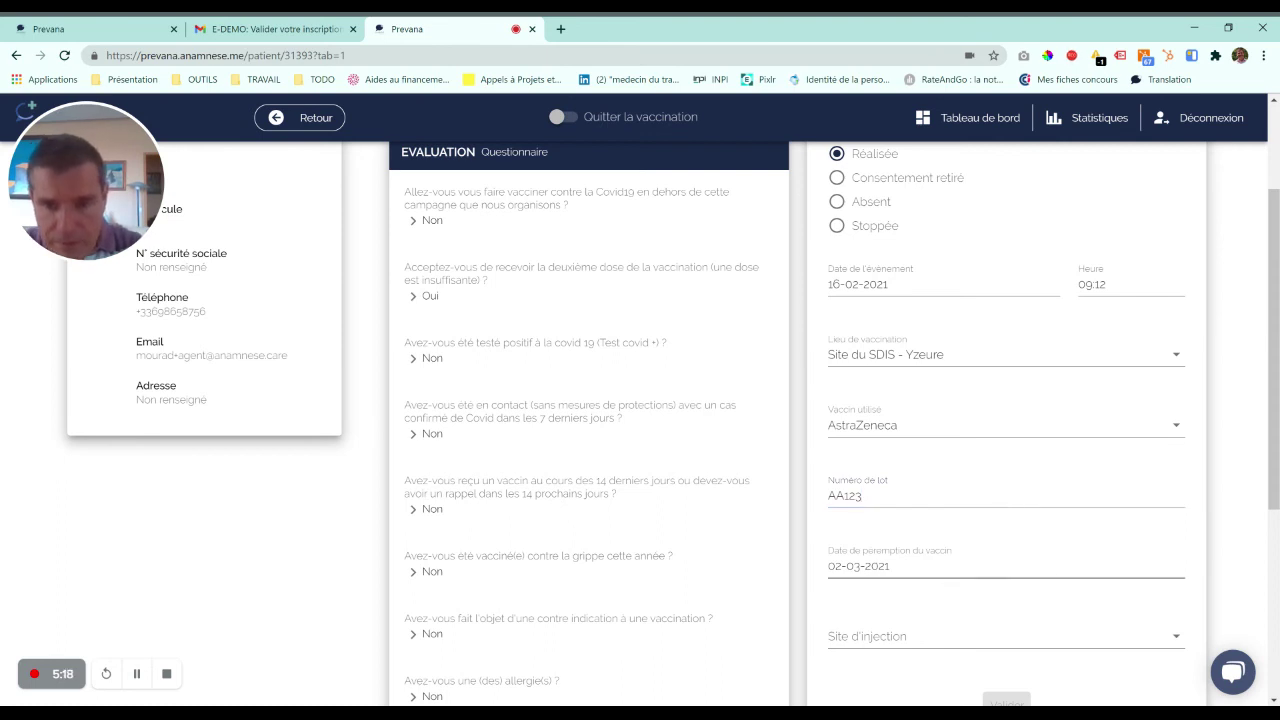
scroll(930, 610, down, 2)
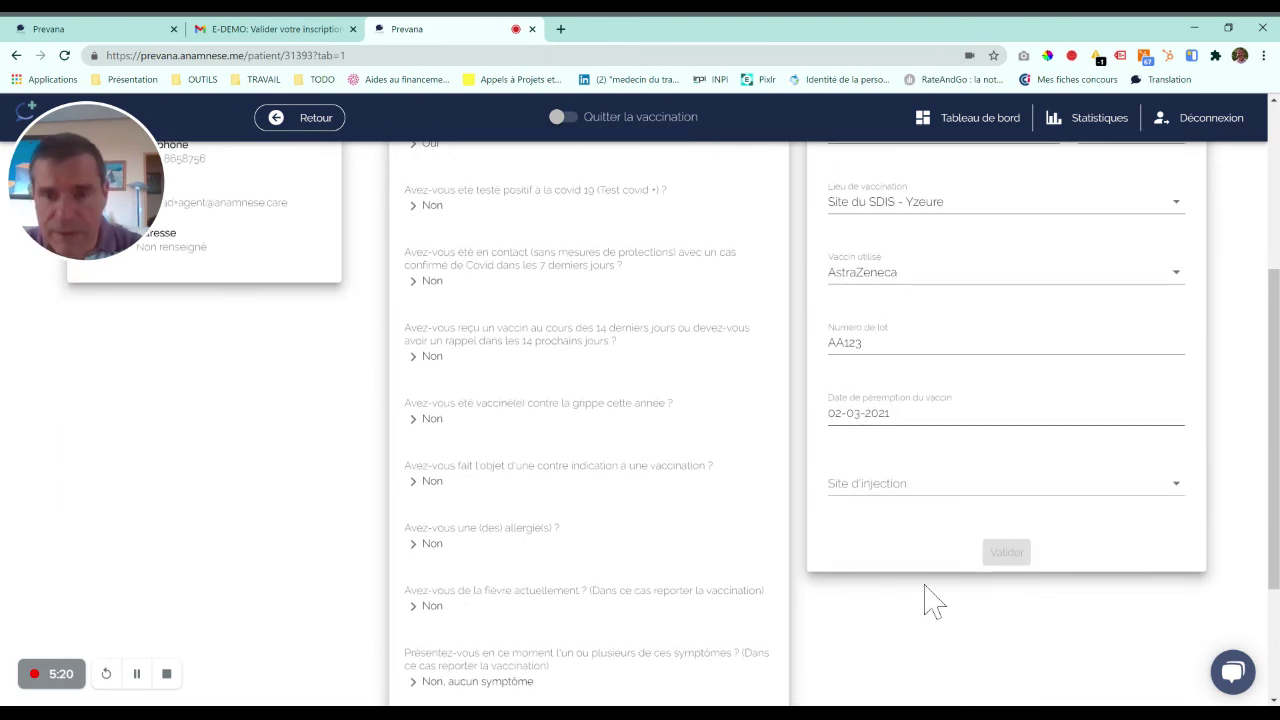
click(914, 495)
click(900, 533)
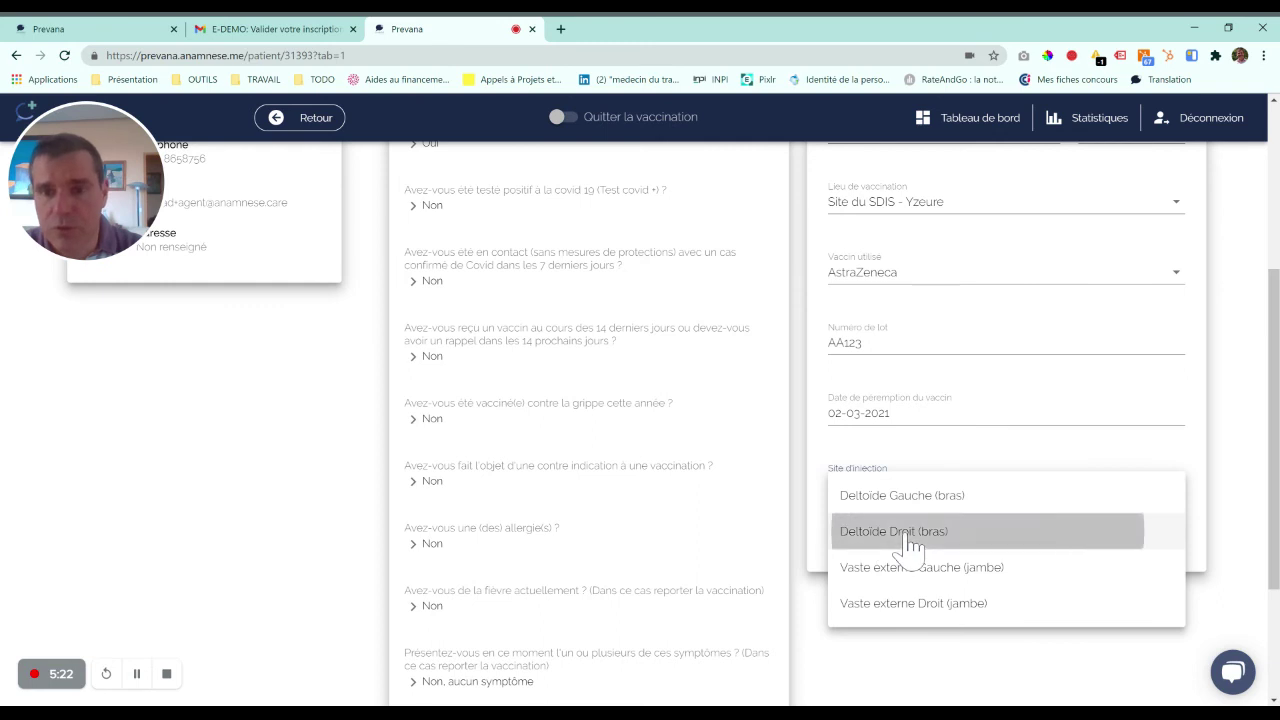
click(1005, 556)
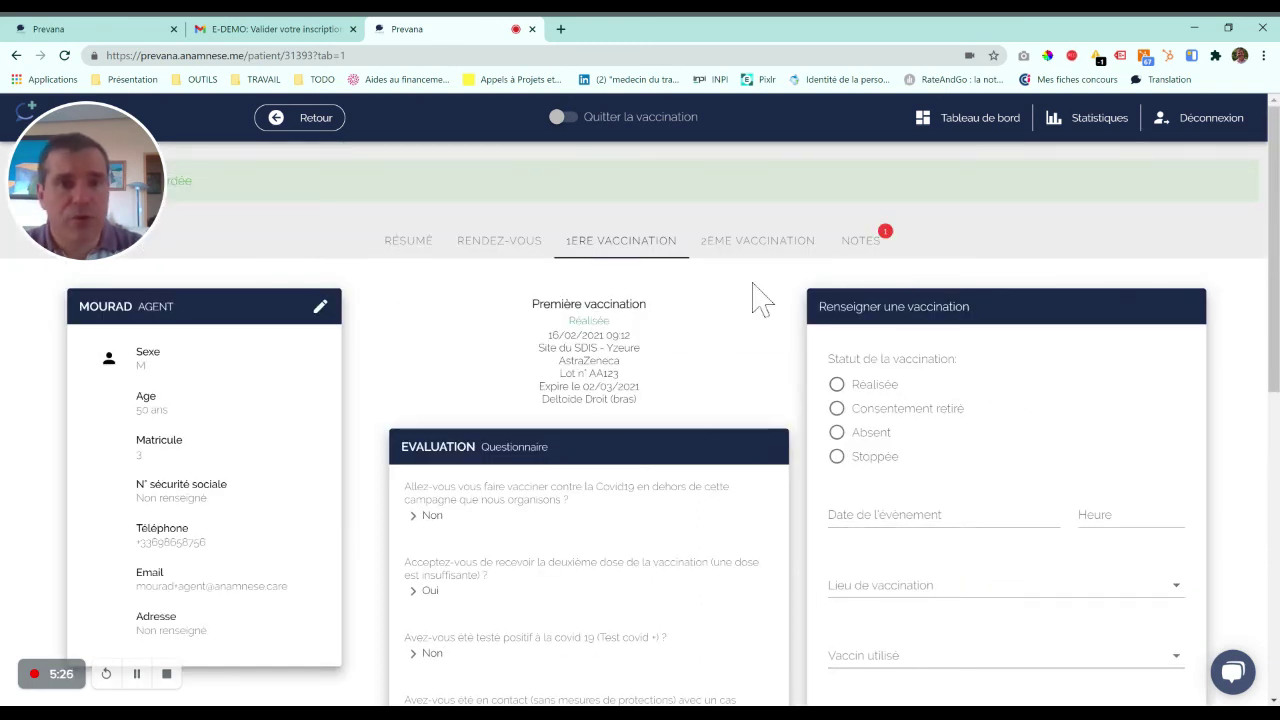
- Review the vaccination details and history in the patient's summary and return to the full patient list
click(428, 248)
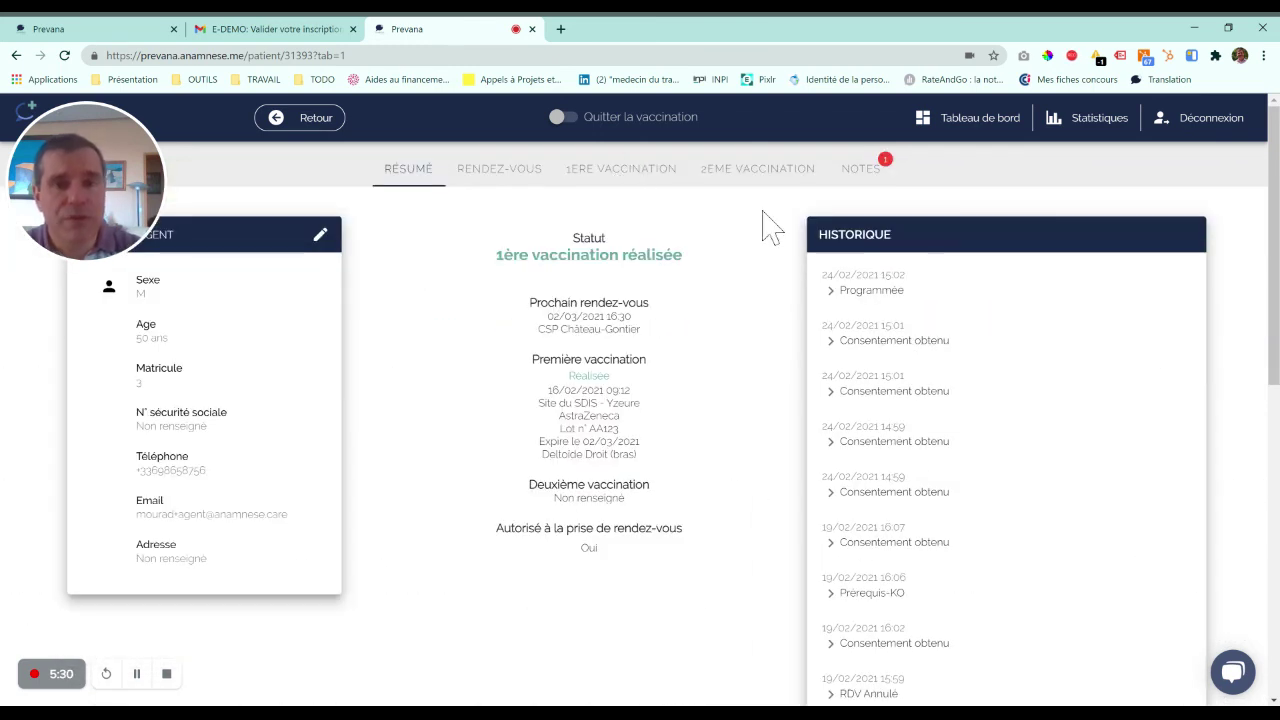
mouse_move(93, 192)
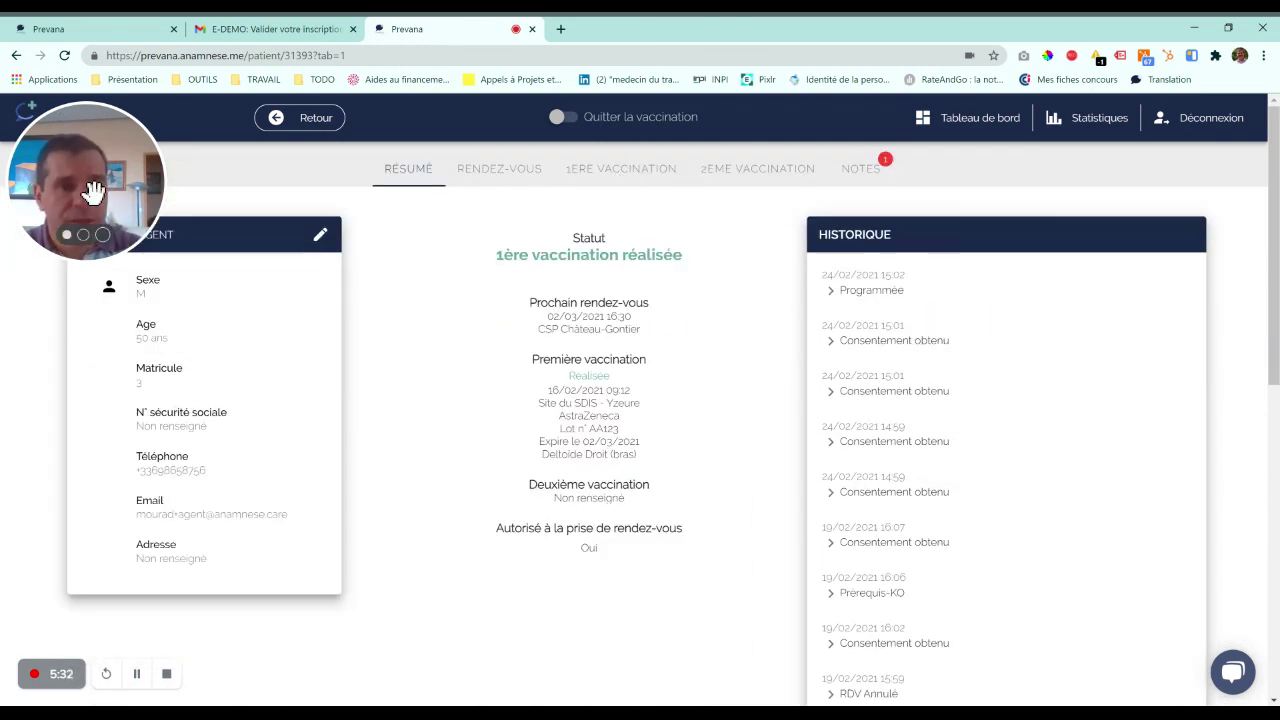
drag(113, 176, 167, 140)
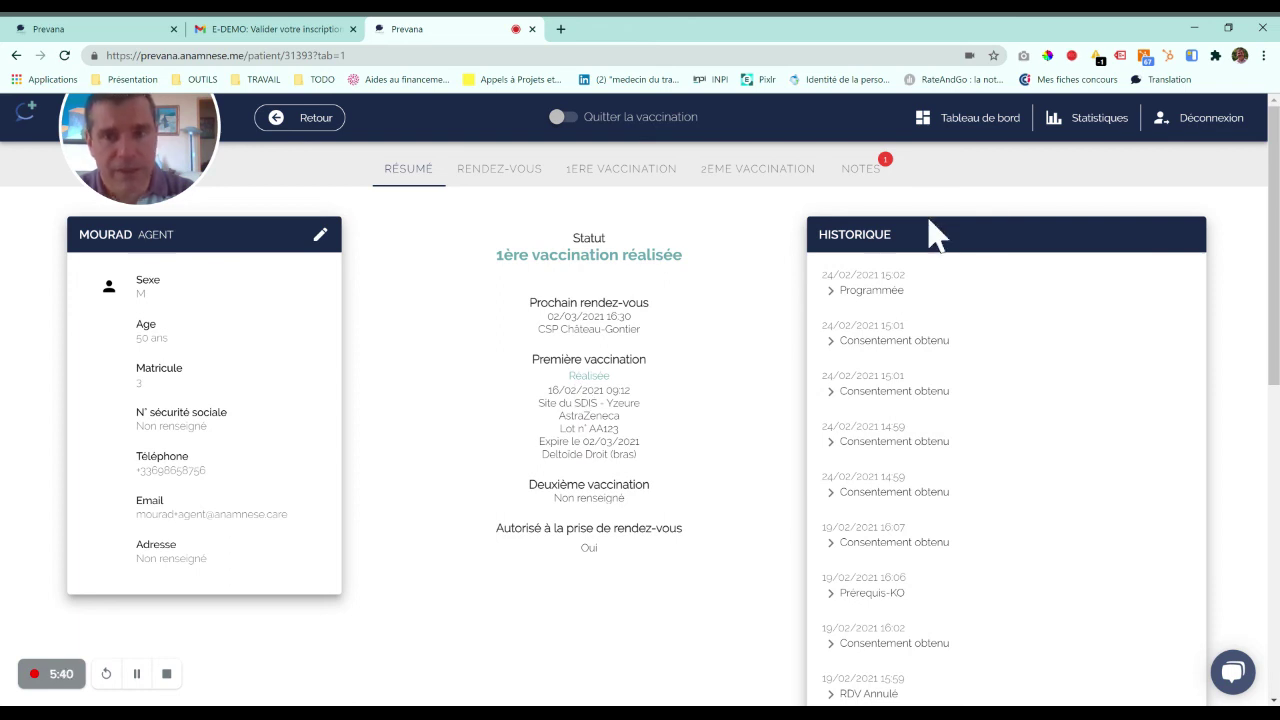
click(311, 128)
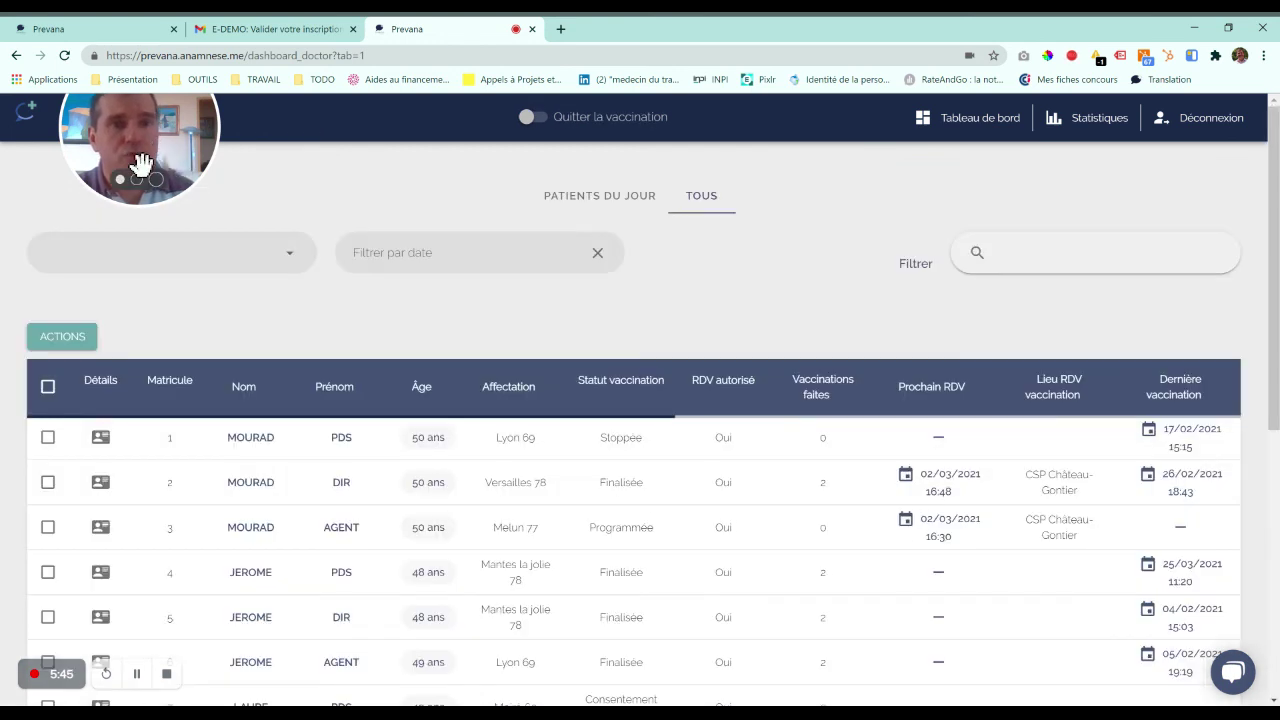
drag(137, 163, 74, 160)
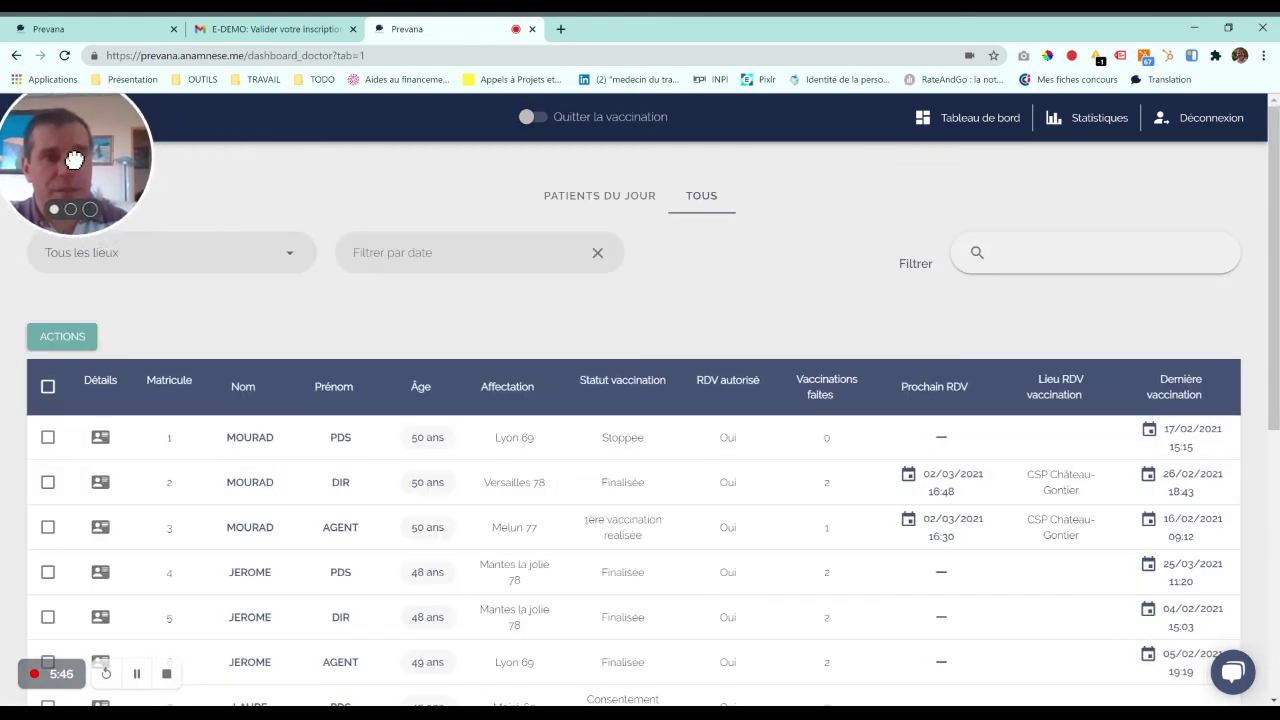
- Filter the list of all patients by the date 16-03-2021
click(516, 262)
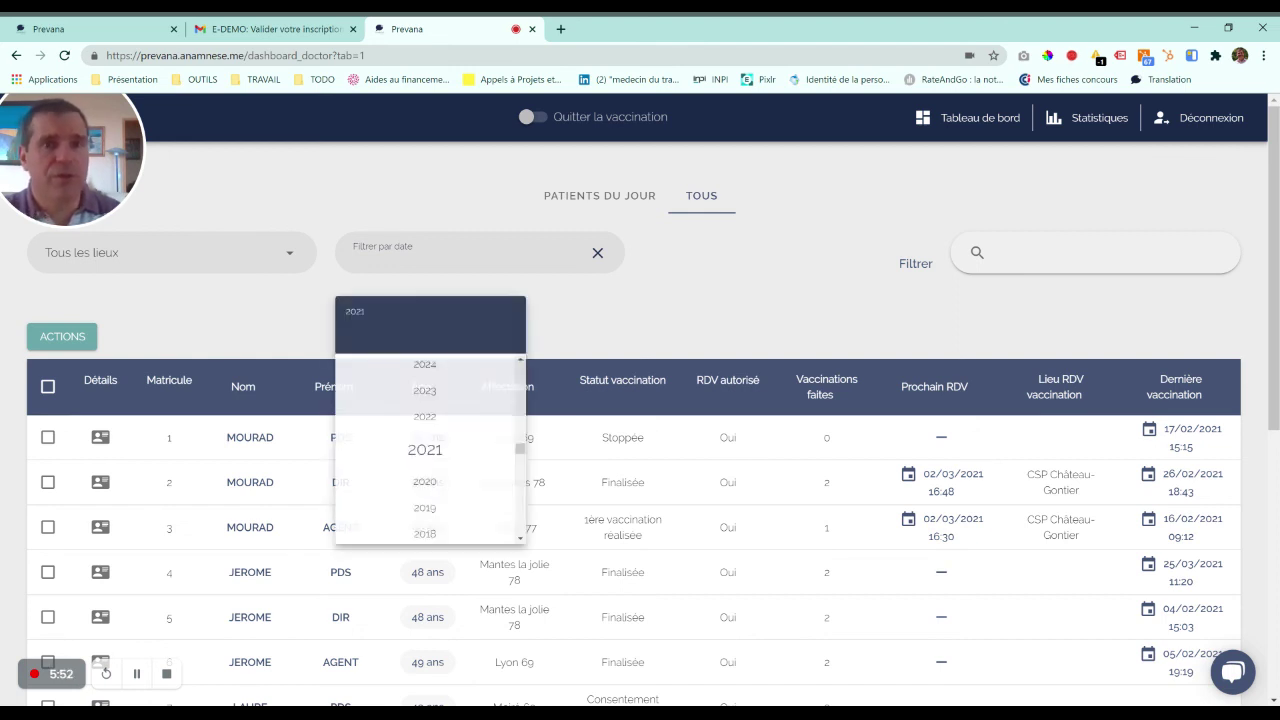
click(438, 472)
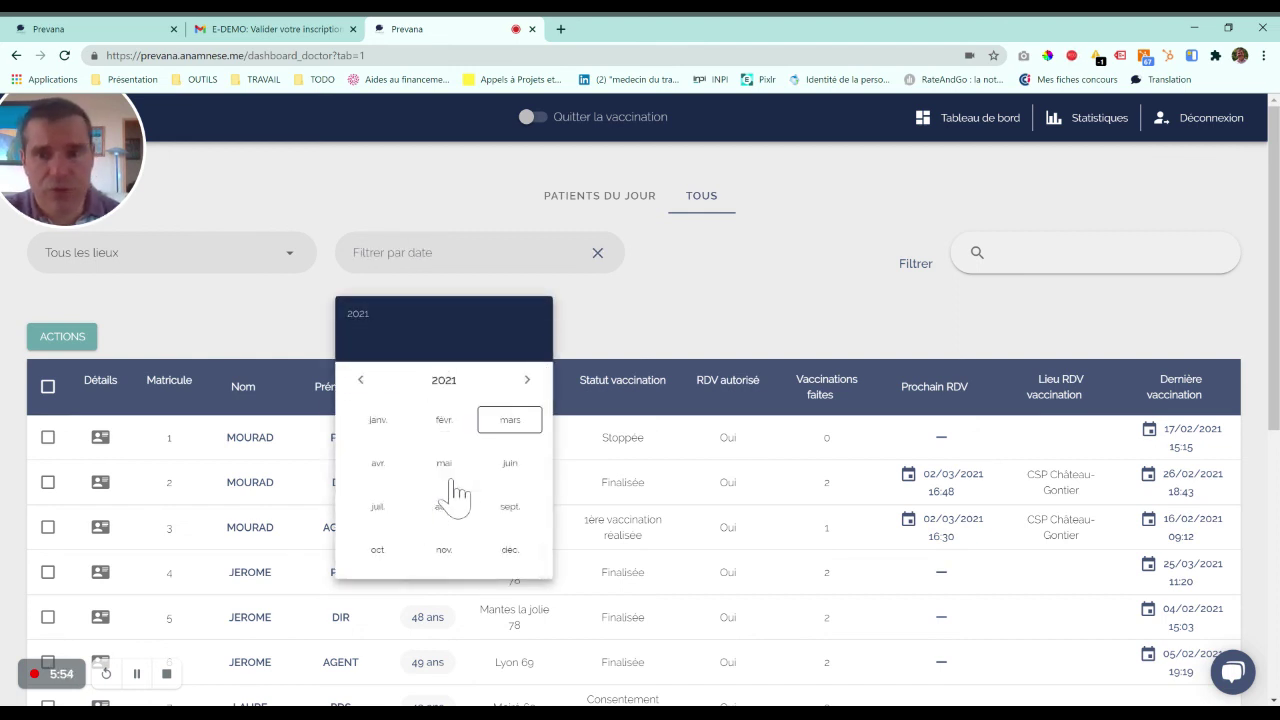
click(518, 424)
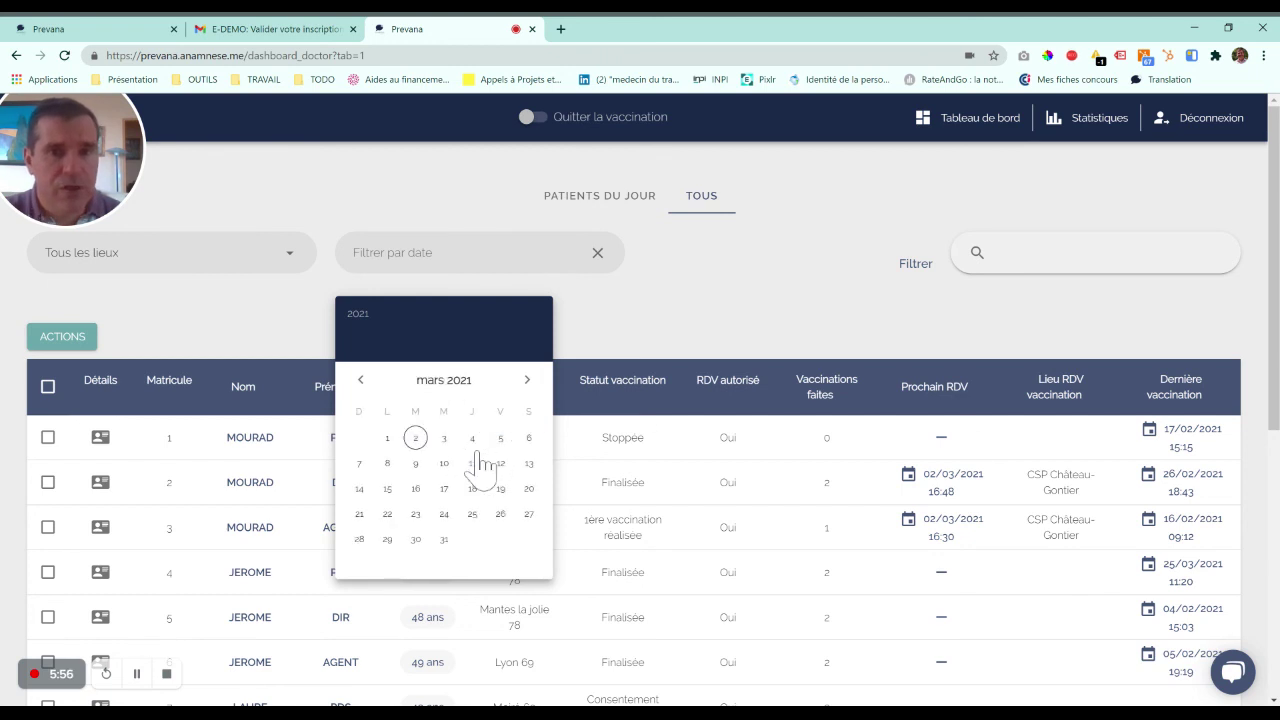
click(415, 488)
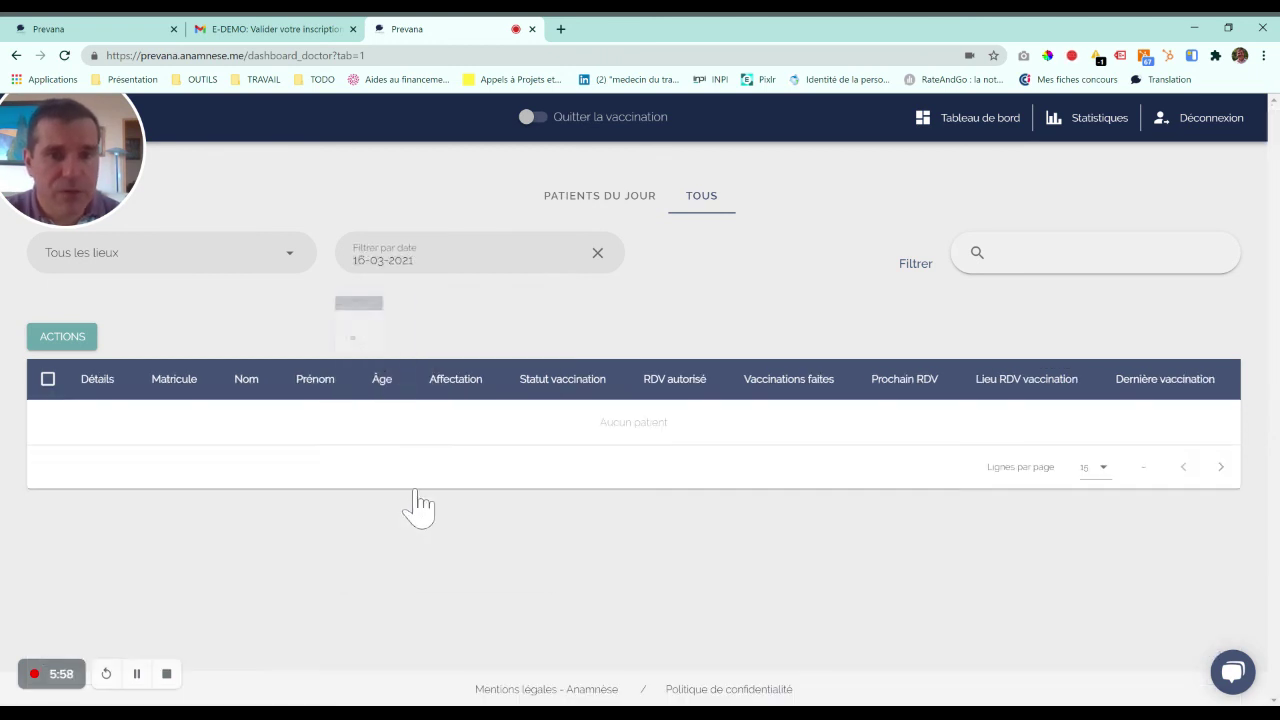
- Change the date filter to 15-03-2021 and clear it again
click(395, 262)
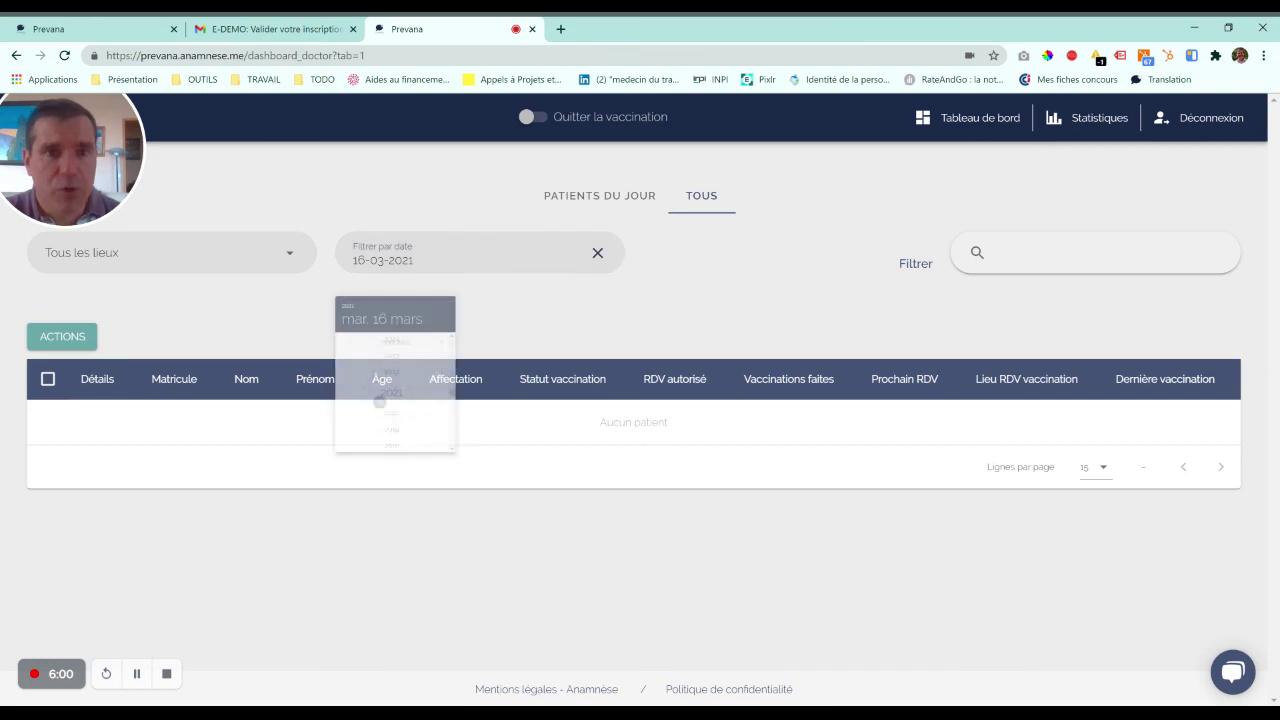
click(447, 470)
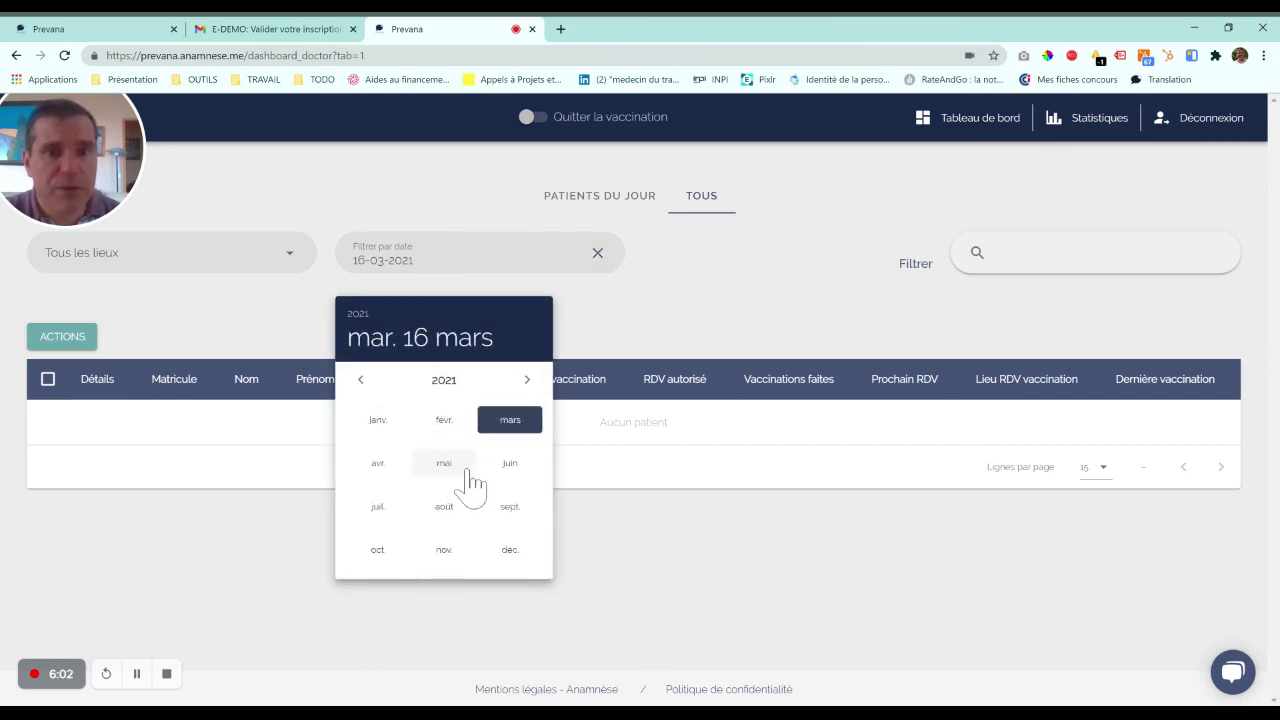
click(511, 421)
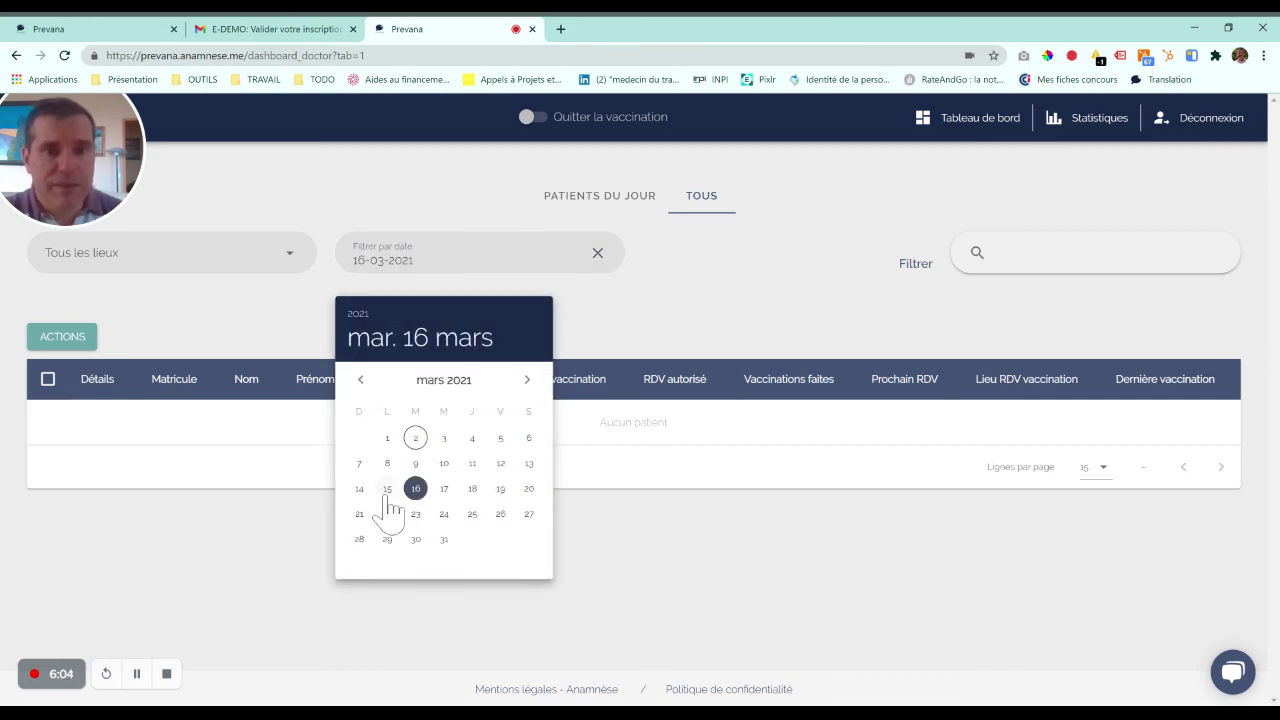
click(387, 490)
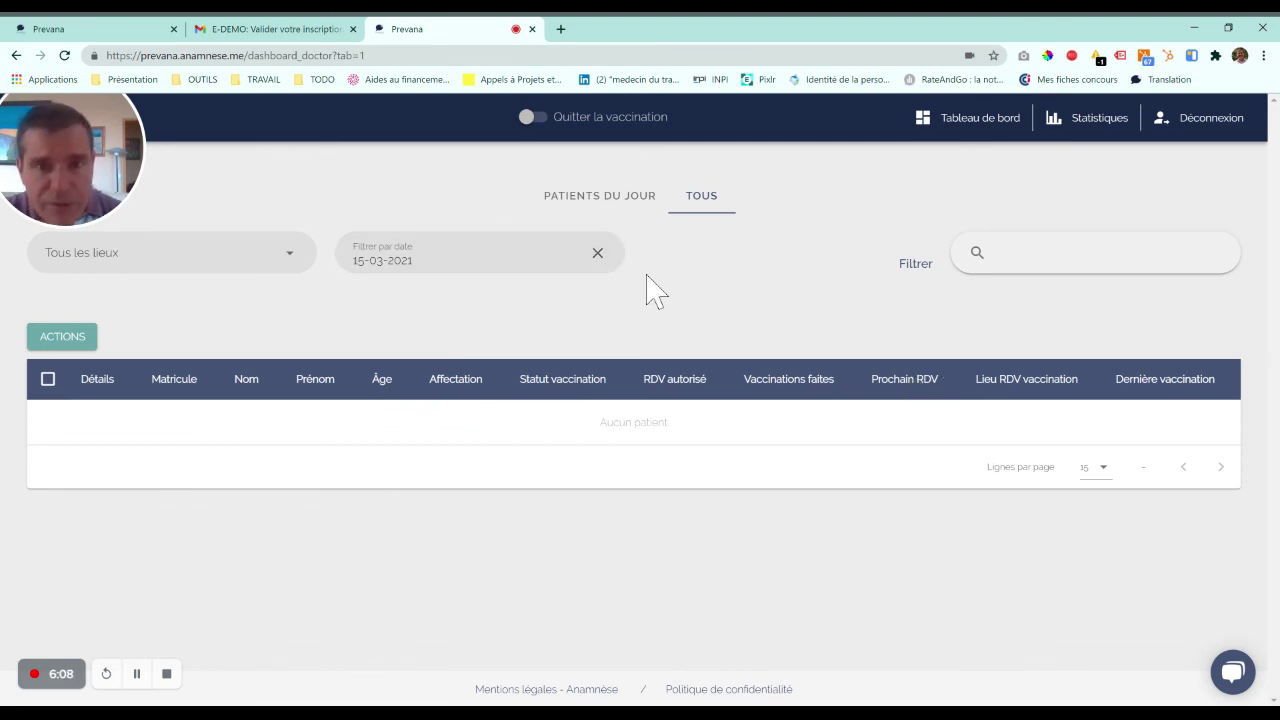
click(597, 260)
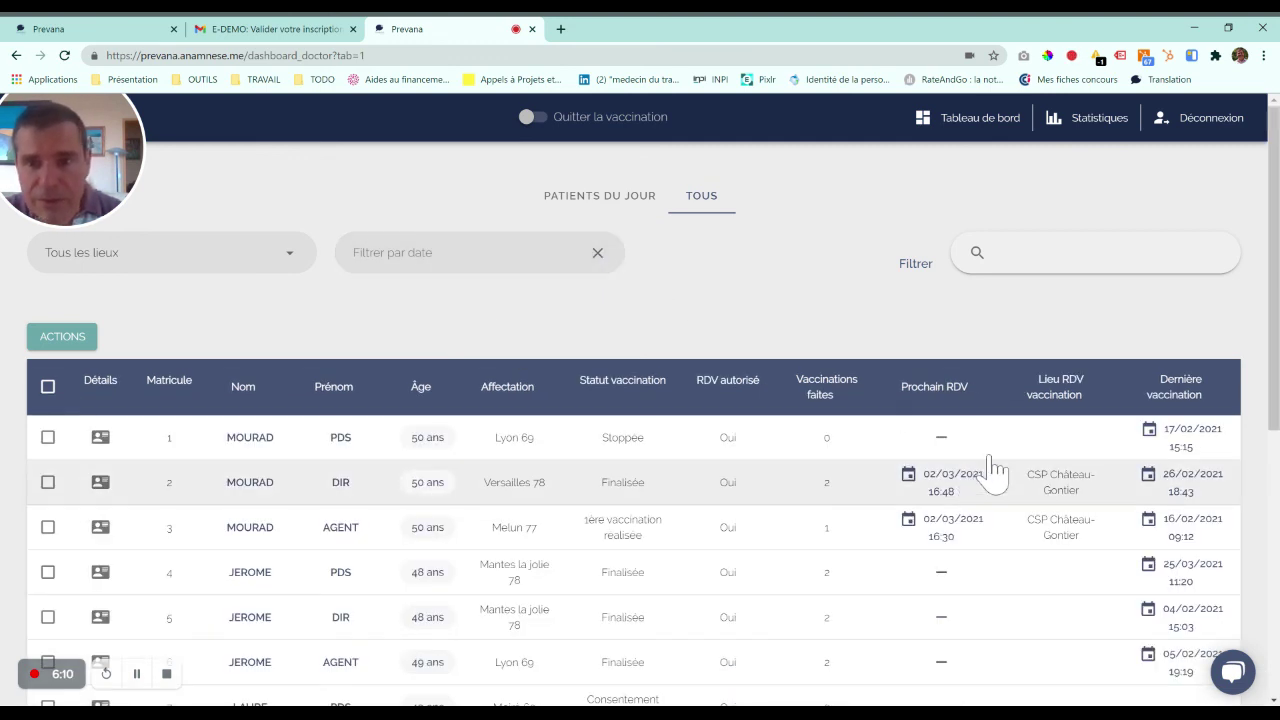
- Filter the list of all patients by the date 02-03-2021
click(440, 252)
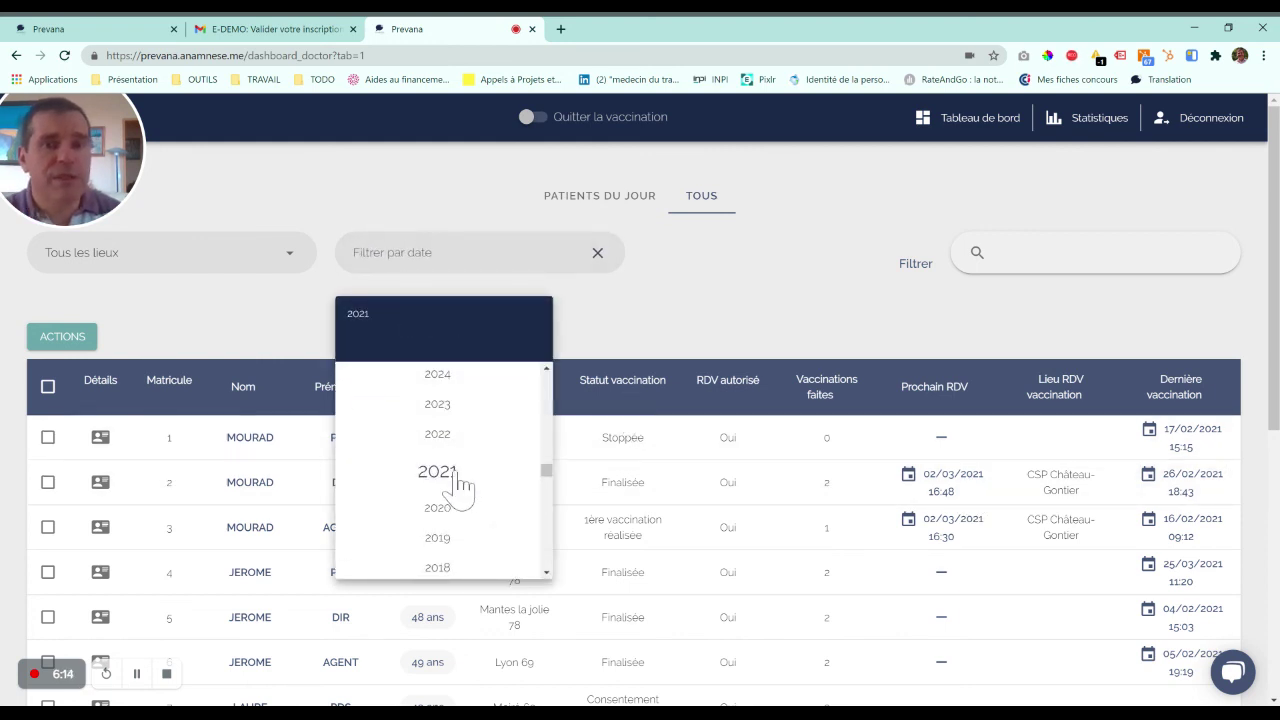
click(457, 473)
click(510, 425)
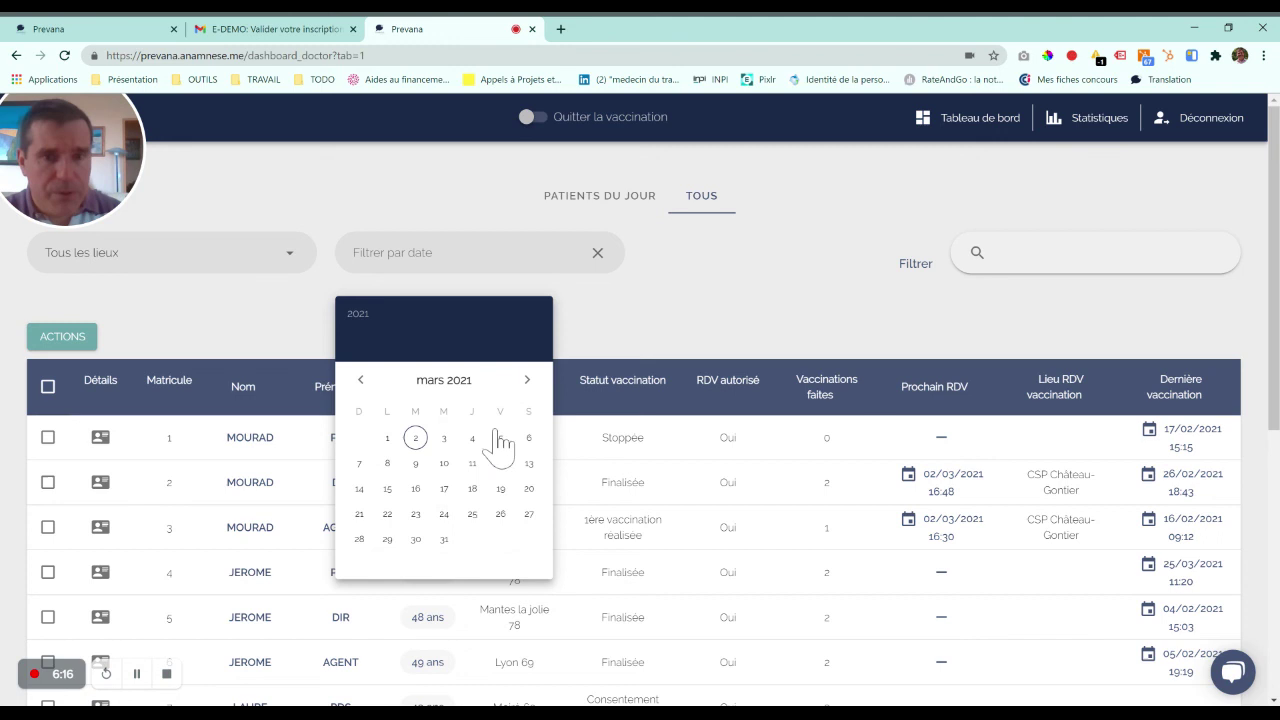
click(416, 440)
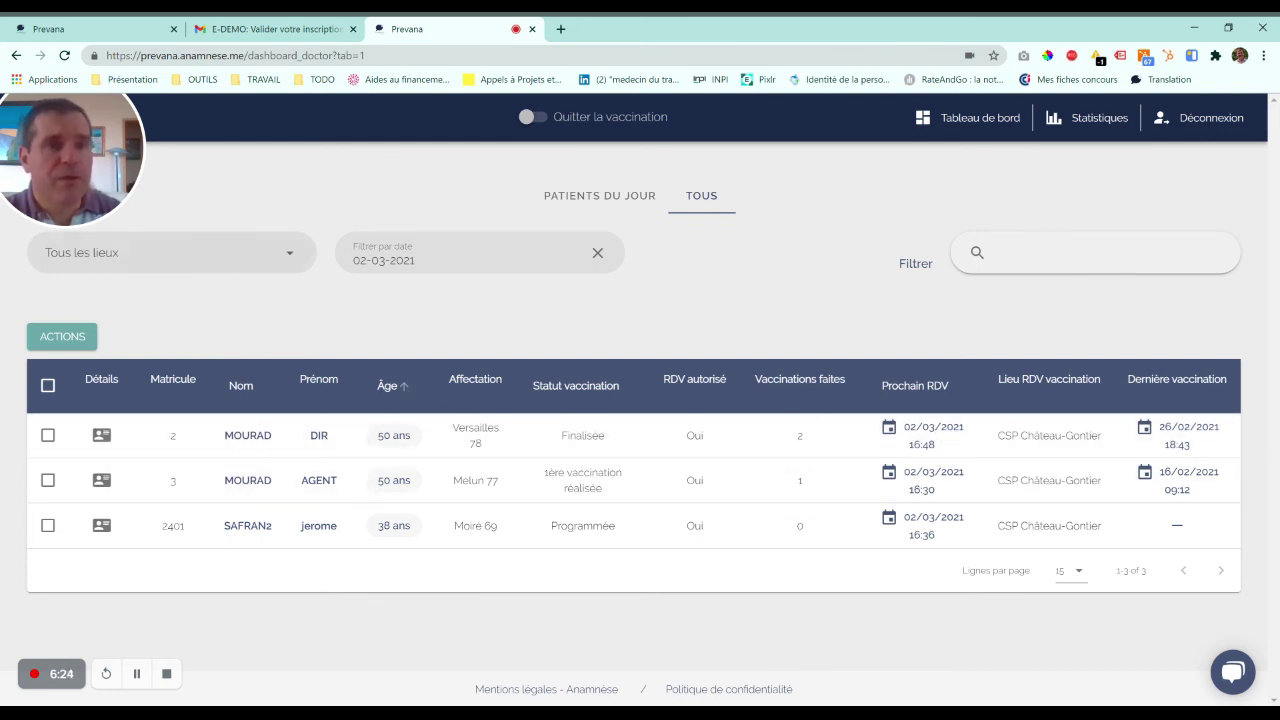
- Filter the patient list by the location CSP Vichy and clear the date filter
click(150, 252)
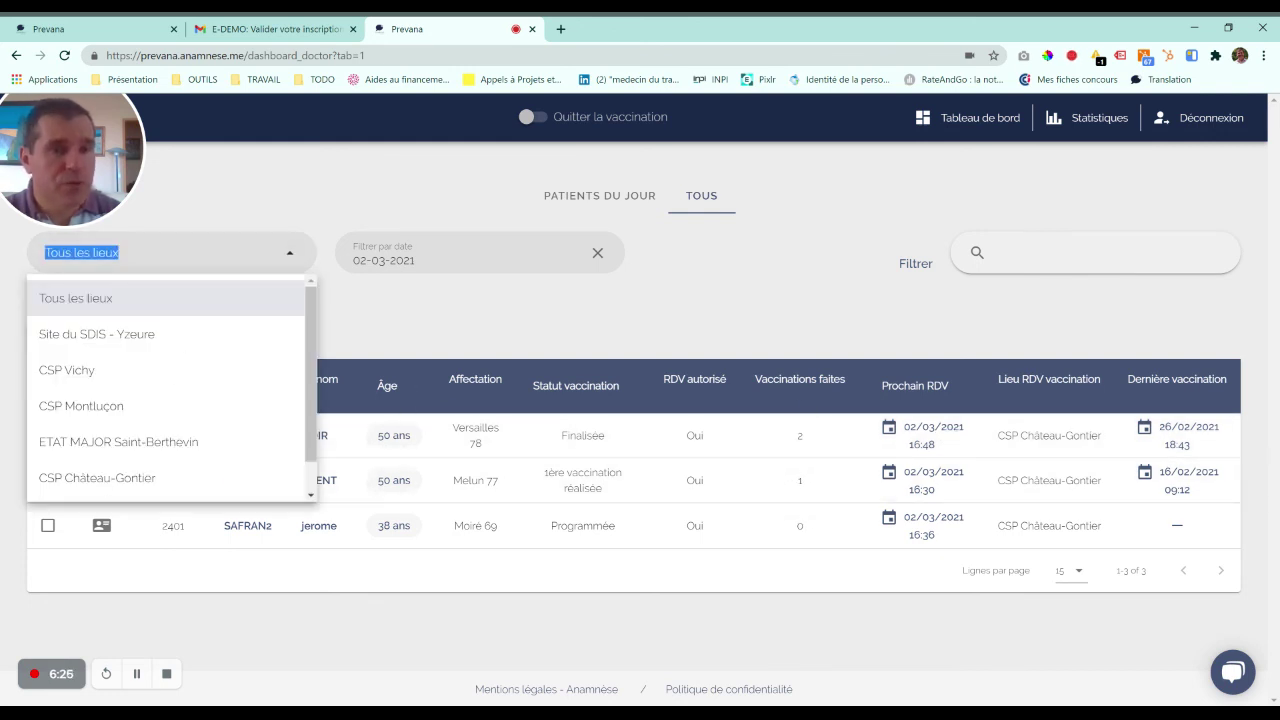
click(112, 372)
click(598, 253)
click(598, 253)
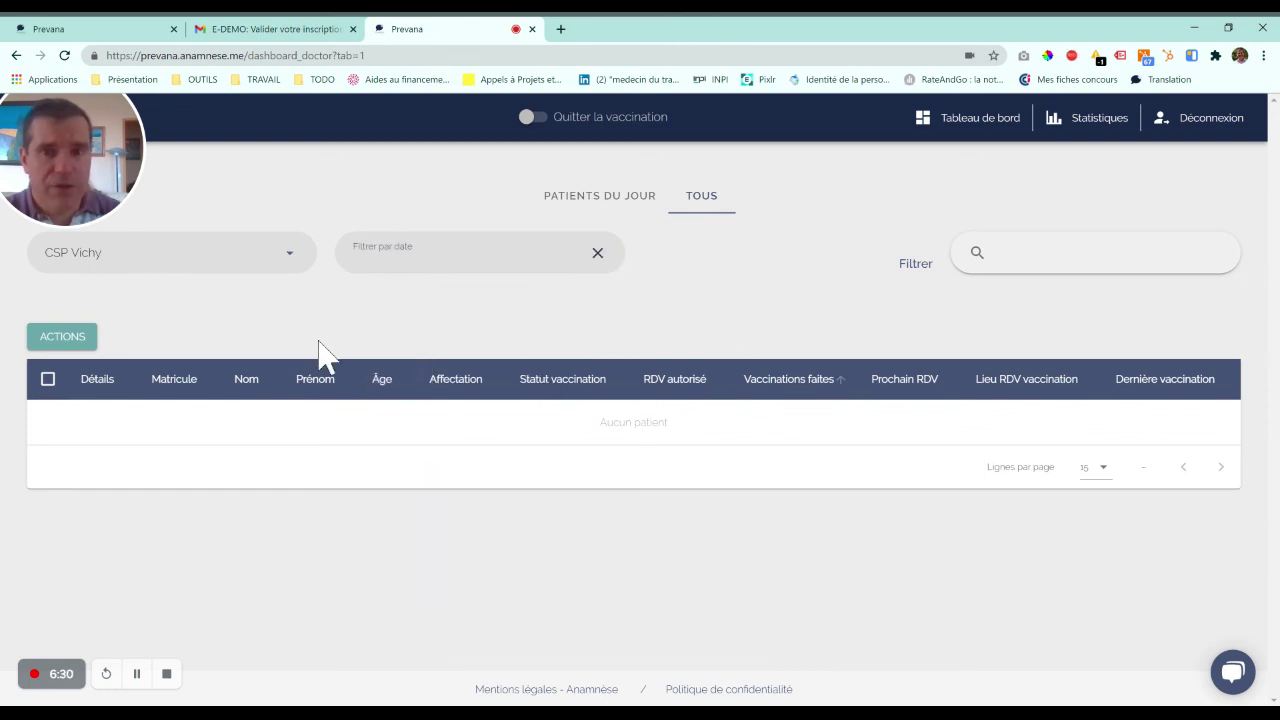
- Switch the location filter to ETAT MAJOR Saint-Berthevin
click(145, 240)
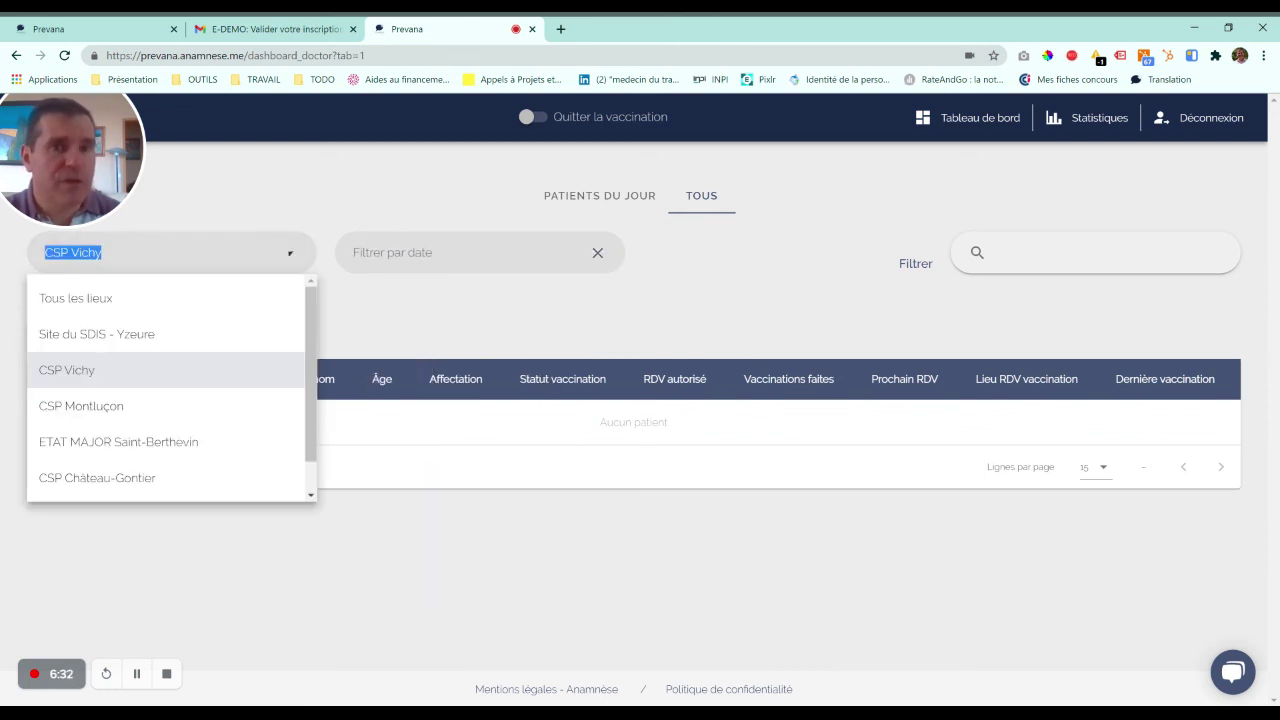
click(140, 443)
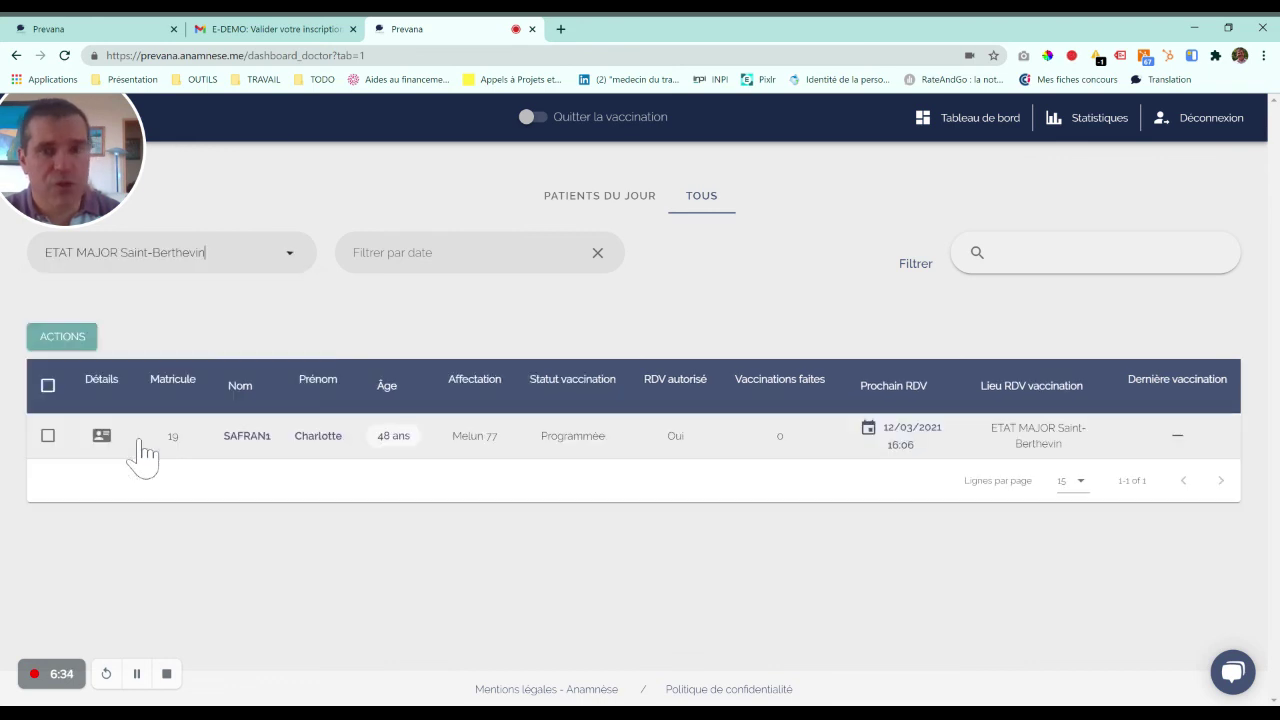